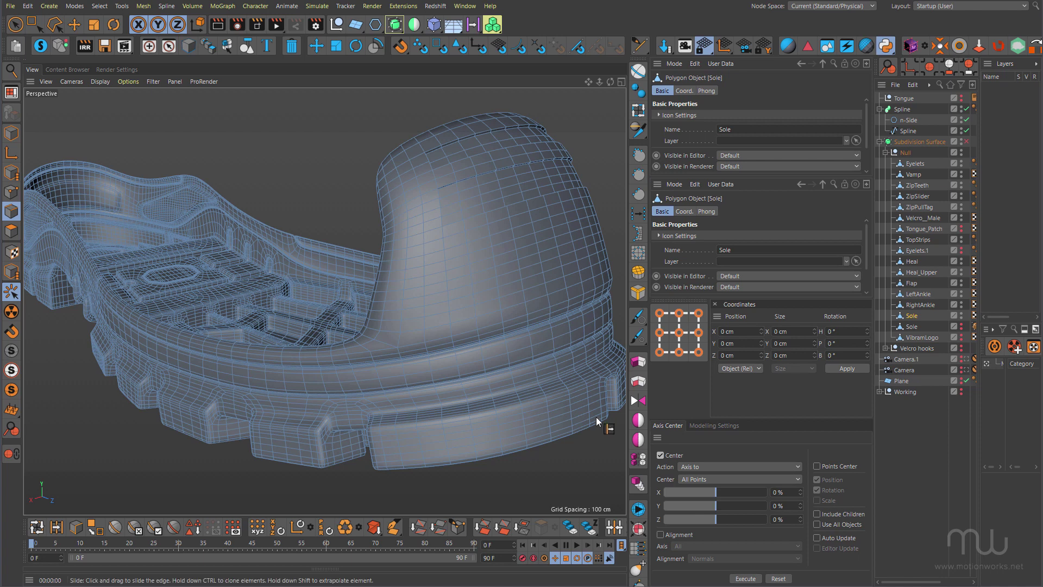
Step: Turn off solo mode for the sole and look over the complete boot from several sides
{"action": "scroll", "coordinate": [466, 310], "scroll_direction": "down", "scroll_amount": 3}
{"action": "left_click_drag", "start_coordinate": [462, 304], "coordinate": [397, 294], "text": "alt"}
{"action": "left_click", "coordinate": [40, 48]}
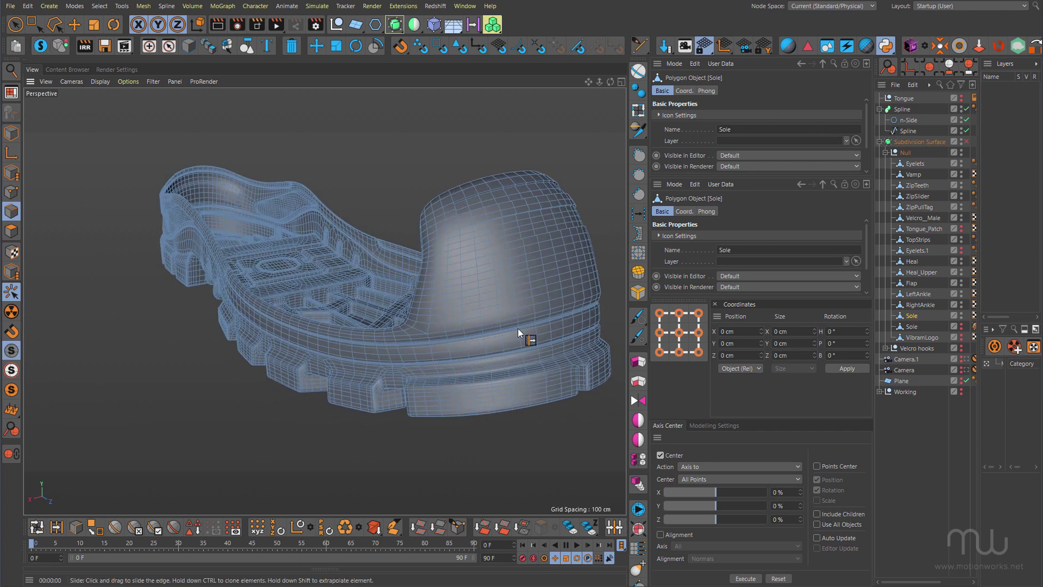
{"action": "left_click_drag", "start_coordinate": [518, 328], "coordinate": [468, 425], "text": "alt"}
{"action": "middle_click_drag", "start_coordinate": [284, 173], "coordinate": [302, 276], "text": "alt"}
{"action": "left_click_drag", "start_coordinate": [303, 276], "coordinate": [359, 175], "text": "alt"}
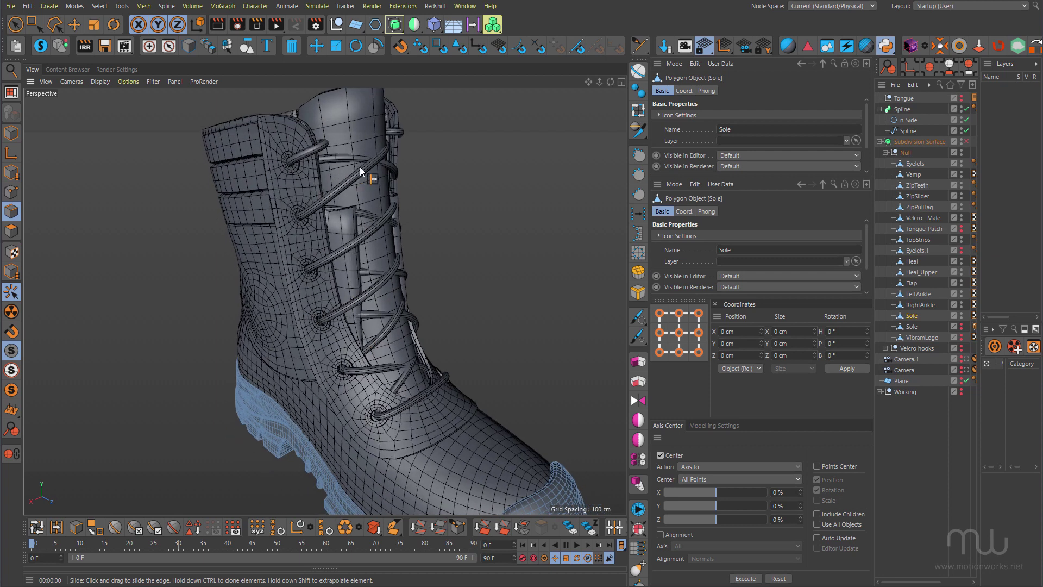
{"action": "scroll", "coordinate": [358, 171], "scroll_direction": "up", "scroll_amount": 5}
{"action": "scroll", "coordinate": [380, 174], "scroll_direction": "down", "scroll_amount": 8}
{"action": "left_click_drag", "start_coordinate": [321, 331], "coordinate": [335, 462], "text": "alt"}
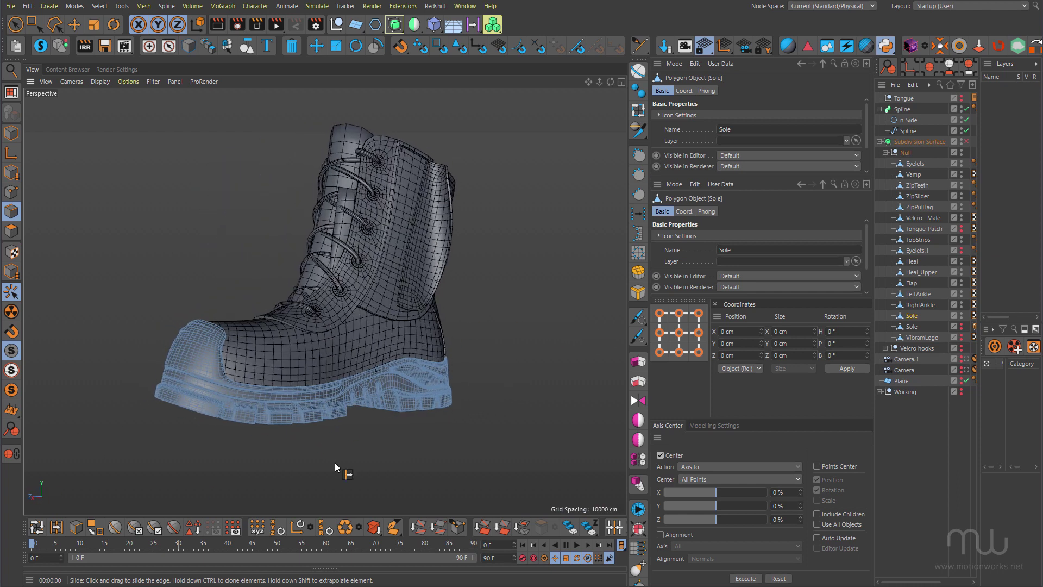
Step: Examine the dense sole mesh on the boot, from the tread lugs and ribs to the recessed heel side panel
{"action": "scroll", "coordinate": [402, 384], "scroll_direction": "up", "scroll_amount": 8}
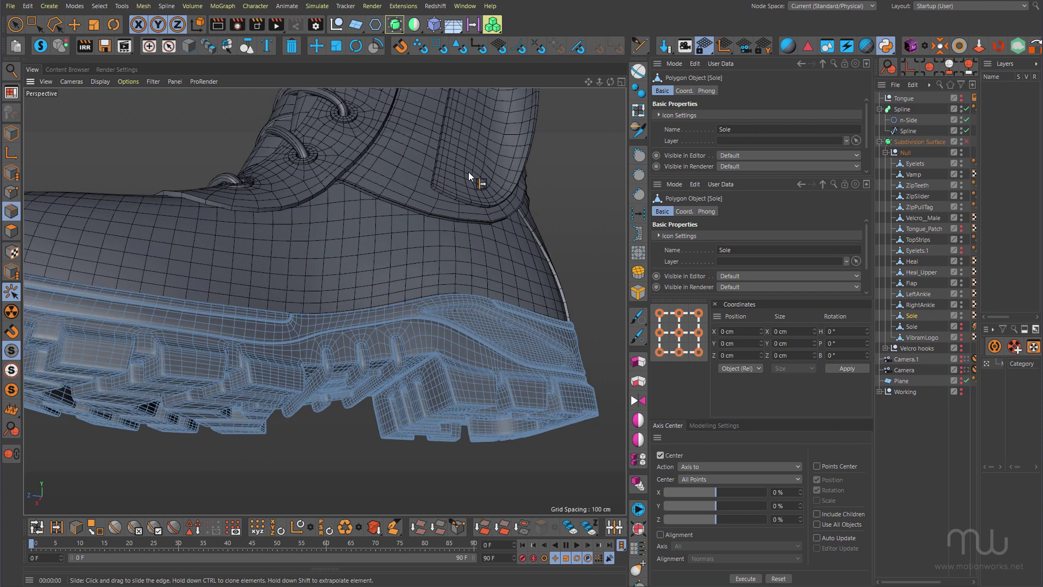
{"action": "left_click_drag", "start_coordinate": [363, 355], "coordinate": [325, 318], "text": "alt"}
{"action": "scroll", "coordinate": [377, 272], "scroll_direction": "up", "scroll_amount": 5}
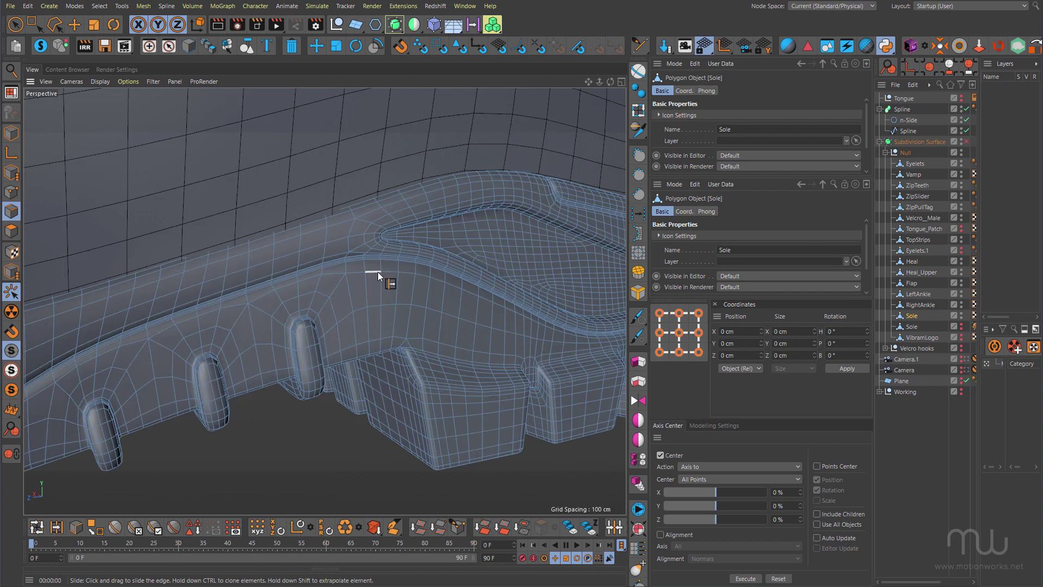
{"action": "left_click_drag", "start_coordinate": [379, 270], "coordinate": [418, 324], "text": "alt"}
{"action": "scroll", "coordinate": [337, 282], "scroll_direction": "down", "scroll_amount": 3}
{"action": "scroll", "coordinate": [263, 302], "scroll_direction": "up", "scroll_amount": 3}
{"action": "middle_click_drag", "start_coordinate": [468, 308], "coordinate": [345, 308], "text": "alt"}
{"action": "right_click_drag", "start_coordinate": [344, 308], "coordinate": [190, 318], "text": "alt"}
{"action": "left_click_drag", "start_coordinate": [465, 341], "coordinate": [488, 301], "text": "alt"}
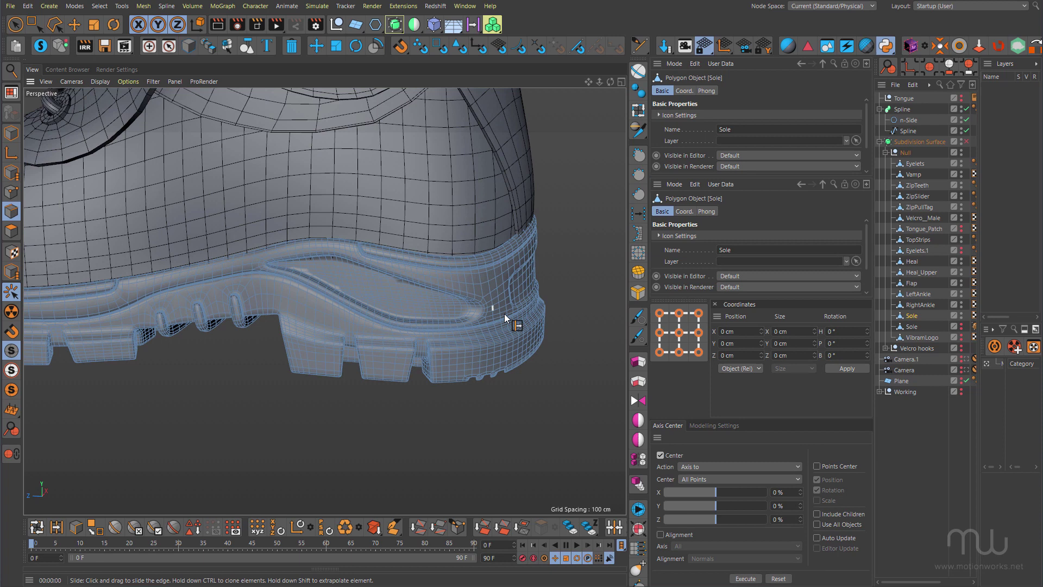
{"action": "scroll", "coordinate": [456, 293], "scroll_direction": "up", "scroll_amount": 5}
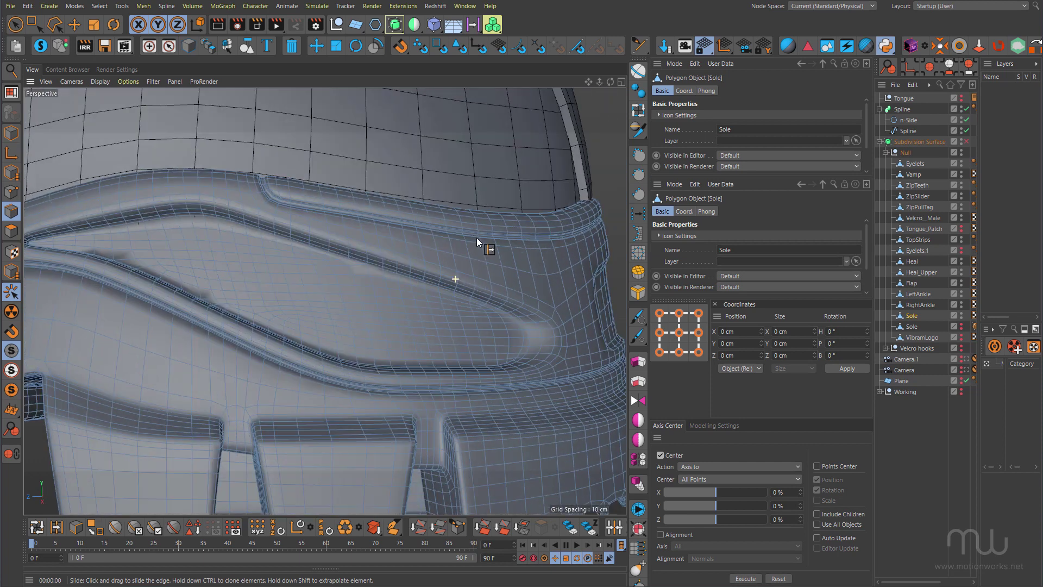
{"action": "left_click_drag", "start_coordinate": [477, 237], "coordinate": [483, 240], "text": "alt"}
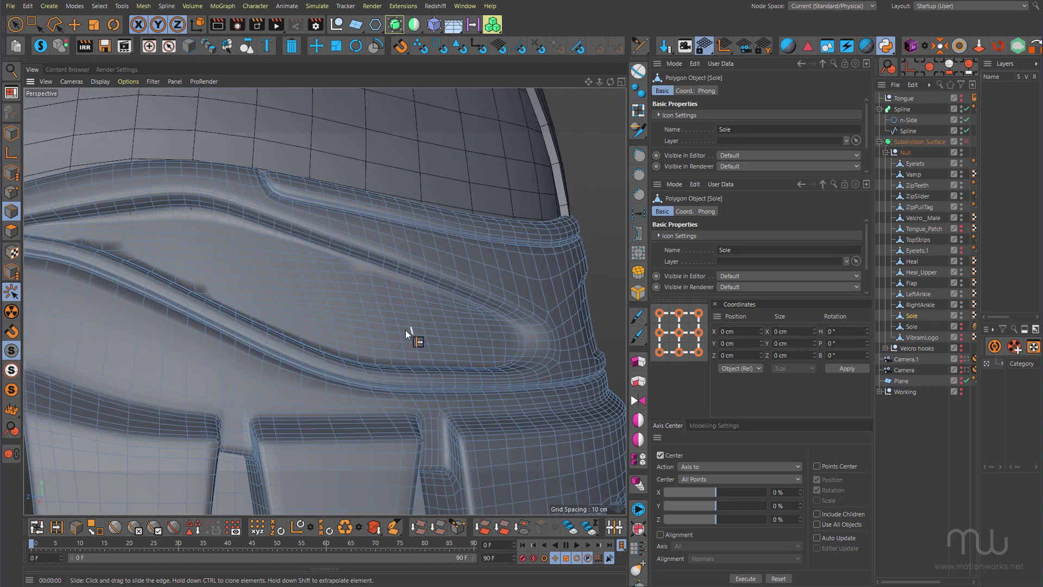
{"action": "middle_click_drag", "start_coordinate": [325, 306], "coordinate": [395, 316], "text": "alt"}
{"action": "left_click_drag", "start_coordinate": [394, 316], "coordinate": [436, 359], "text": "alt"}
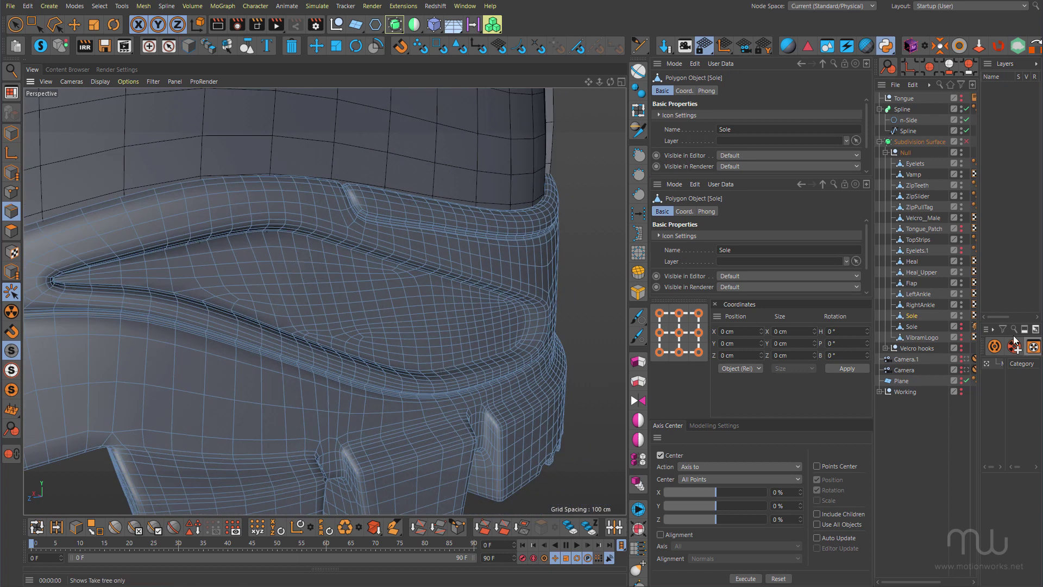
Step: Isolate the lower-density Sole object in solo mode, with its Subdivision Surface enabled
{"action": "left_click", "coordinate": [40, 47]}
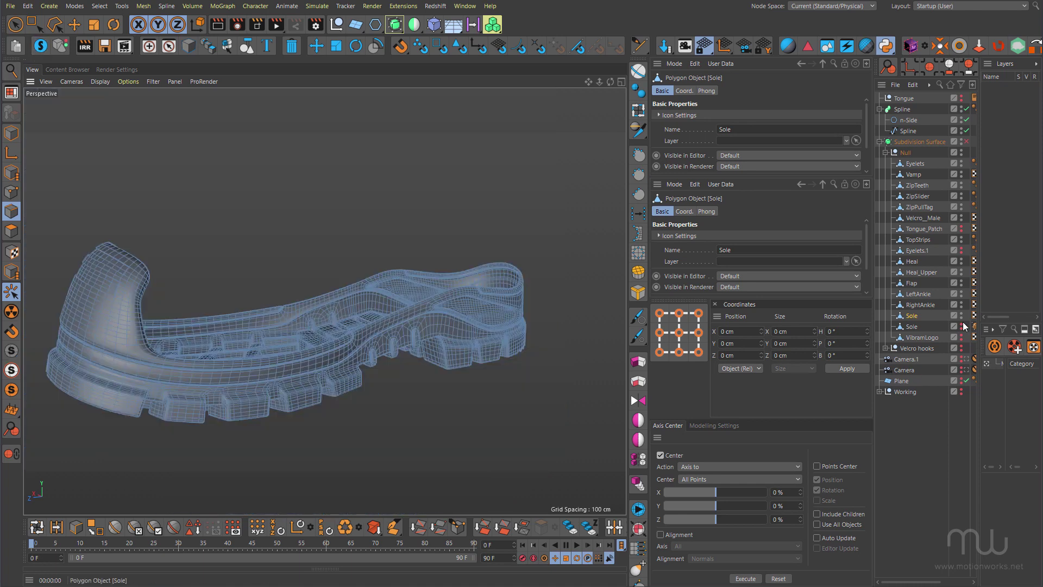
{"action": "left_click", "coordinate": [917, 328]}
{"action": "key", "text": "q"}
{"action": "right_click_drag", "start_coordinate": [278, 385], "coordinate": [331, 345], "text": "alt"}
{"action": "middle_click_drag", "start_coordinate": [125, 372], "coordinate": [369, 299], "text": "alt"}
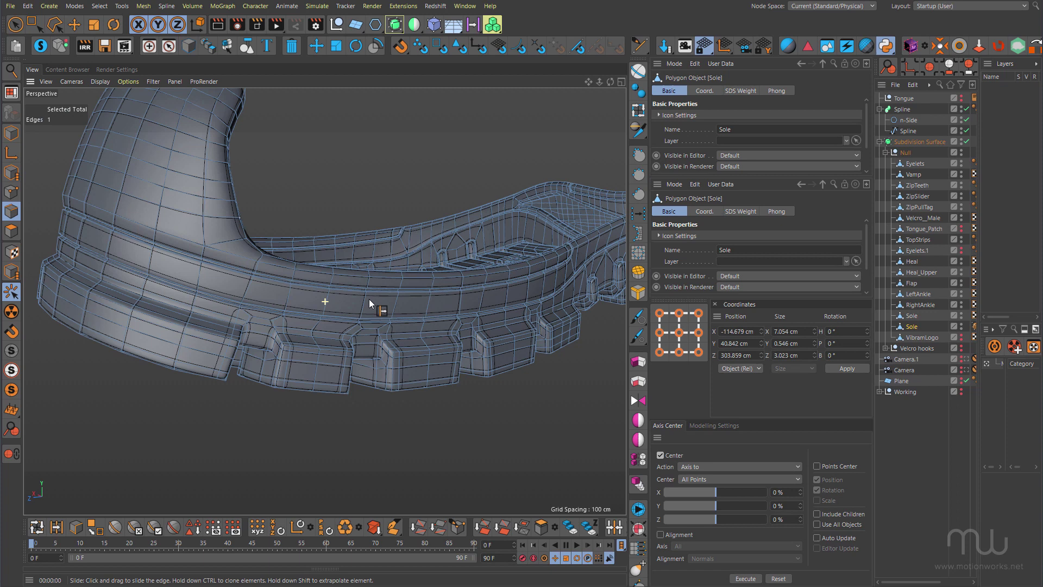
{"action": "key", "text": "q"}
Step: Examine the lower-density sole mesh all around, including its side edges, heel, ribs and underside tread
{"action": "left_click_drag", "start_coordinate": [257, 281], "coordinate": [334, 321], "text": "alt"}
{"action": "right_click_drag", "start_coordinate": [276, 280], "coordinate": [301, 285], "text": "alt"}
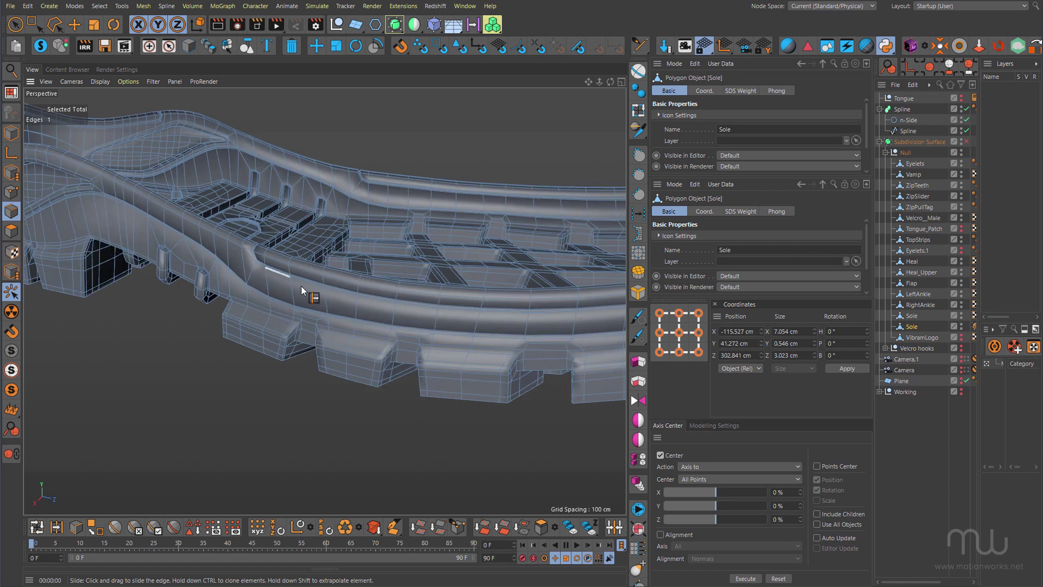
{"action": "left_click_drag", "start_coordinate": [359, 306], "coordinate": [380, 269], "text": "alt"}
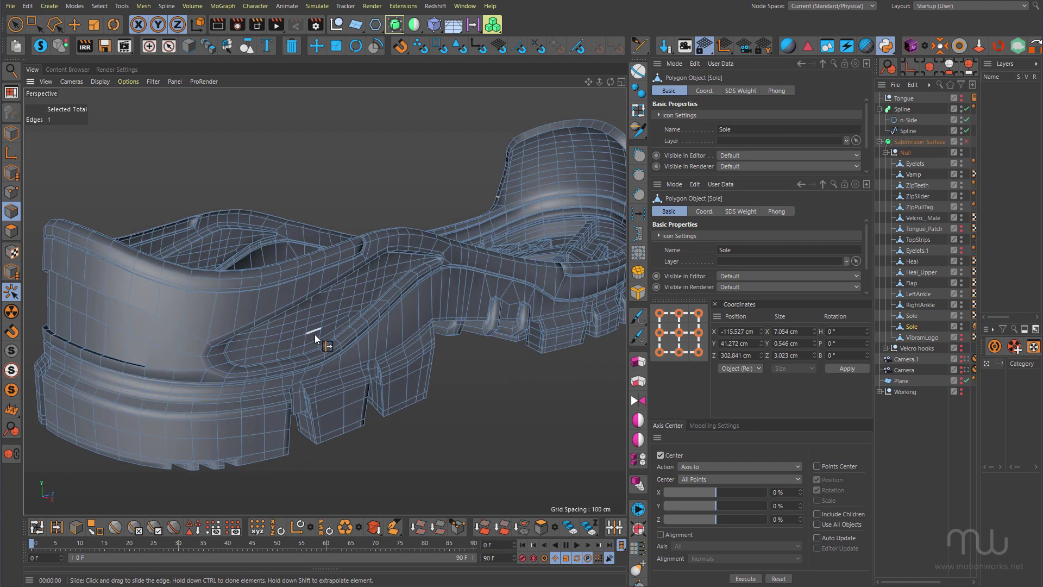
{"action": "left_click_drag", "start_coordinate": [314, 334], "coordinate": [204, 162], "text": "alt"}
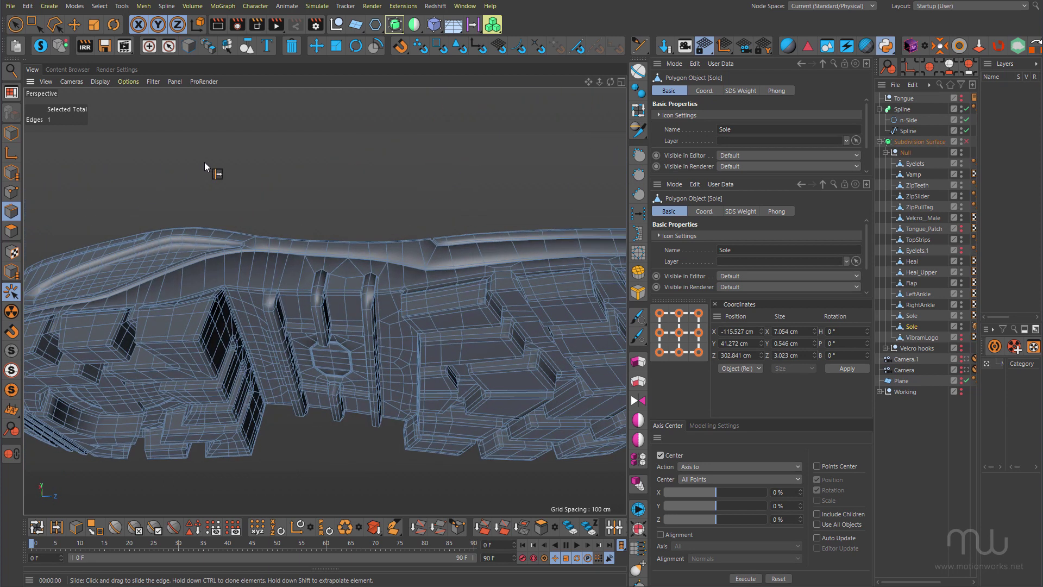
{"action": "left_click_drag", "start_coordinate": [357, 267], "coordinate": [357, 294], "text": "alt"}
{"action": "right_click_drag", "start_coordinate": [356, 295], "coordinate": [345, 283], "text": "alt"}
{"action": "left_click_drag", "start_coordinate": [346, 286], "coordinate": [253, 345], "text": "alt"}
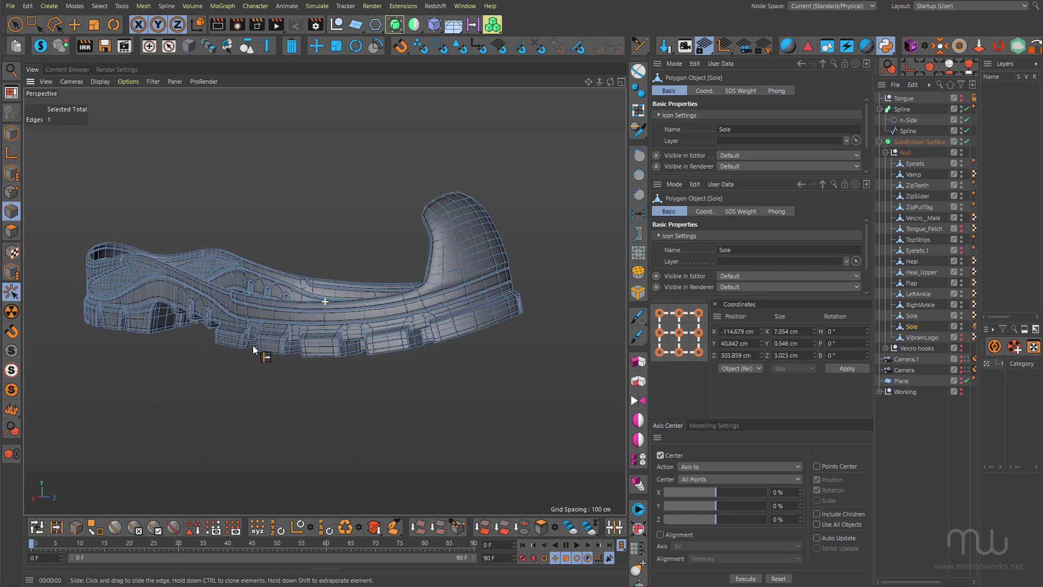
{"action": "scroll", "coordinate": [312, 321], "scroll_direction": "up", "scroll_amount": 3}
{"action": "left_click_drag", "start_coordinate": [312, 318], "coordinate": [309, 295], "text": "alt"}
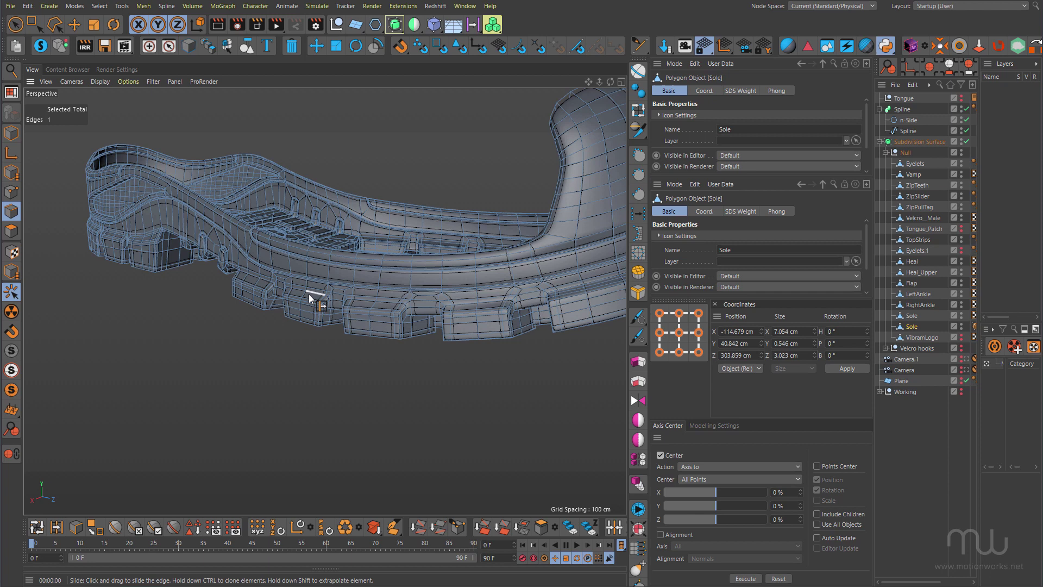
Step: Render the boot in the viewport from two angles to check the smoothed sole
{"action": "key", "text": "ctrl+r"}
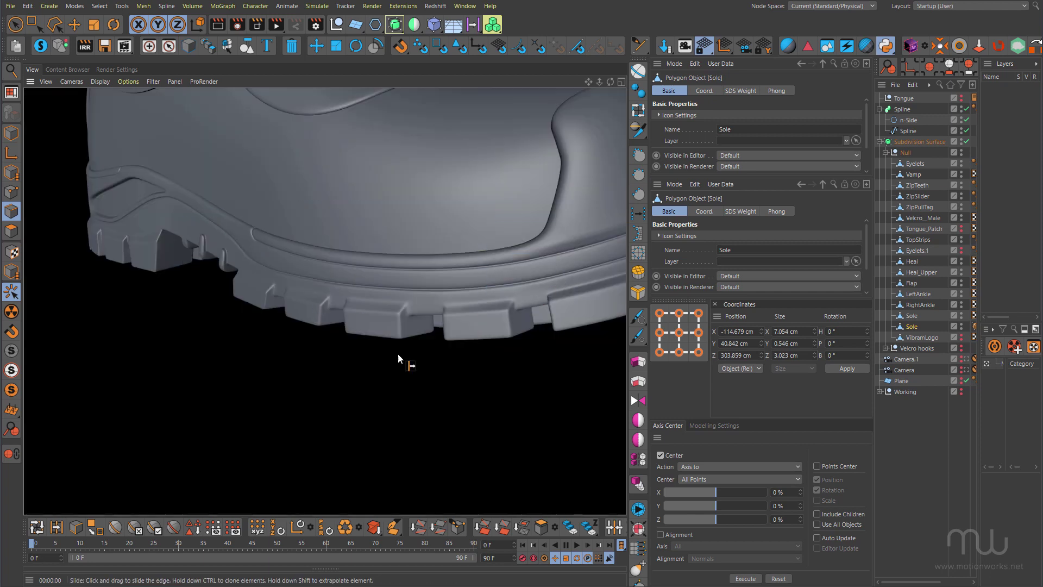
{"action": "left_click_drag", "start_coordinate": [398, 354], "coordinate": [234, 323], "text": "alt"}
{"action": "key", "text": "ctrl+r"}
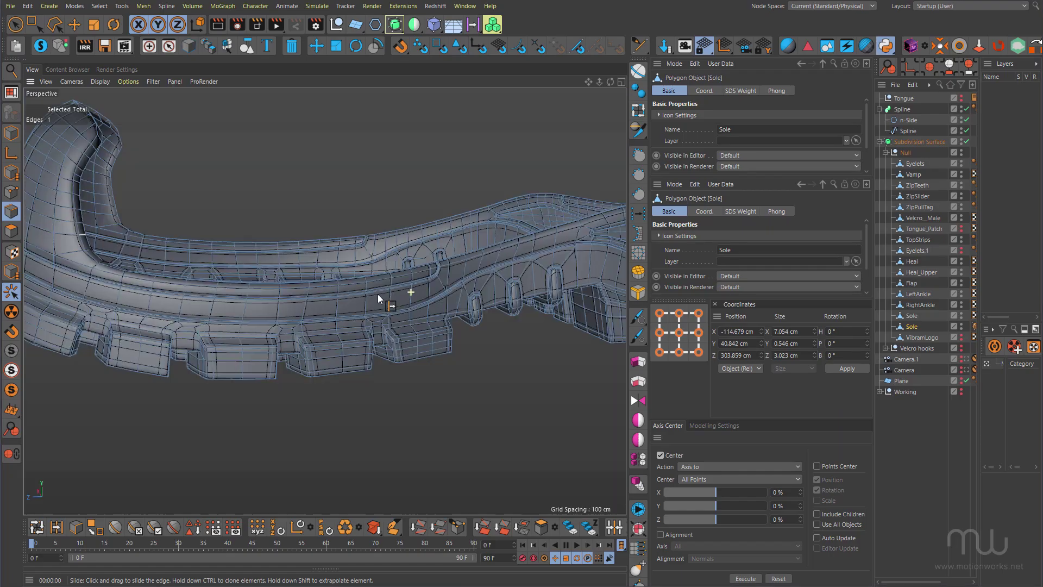
Step: Leave solo mode, select the denser Sole object and isolate it with the edge Slide tool active
{"action": "left_click_drag", "start_coordinate": [357, 297], "coordinate": [350, 349], "text": "alt"}
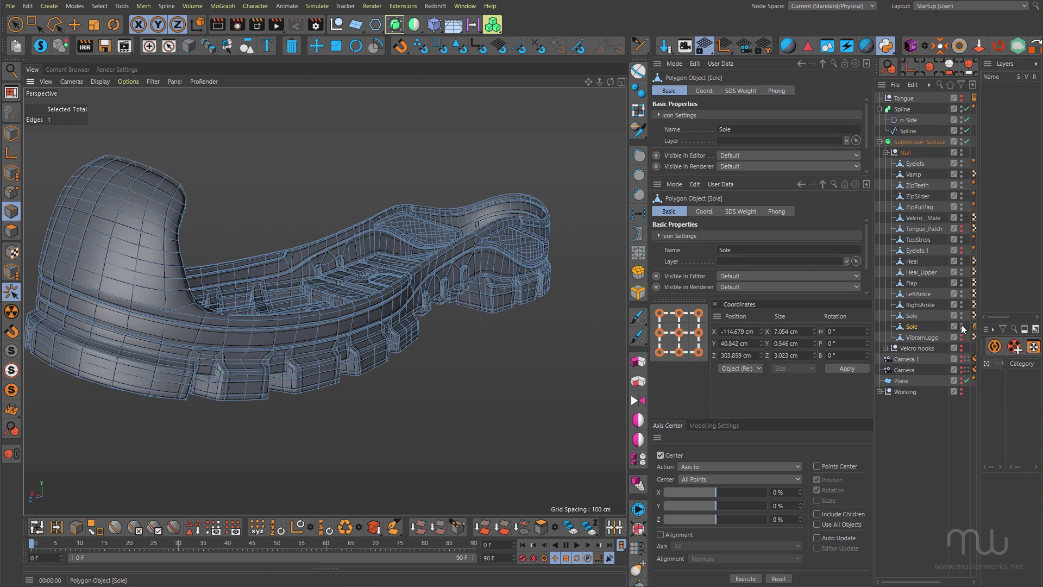
{"action": "left_click", "coordinate": [40, 46]}
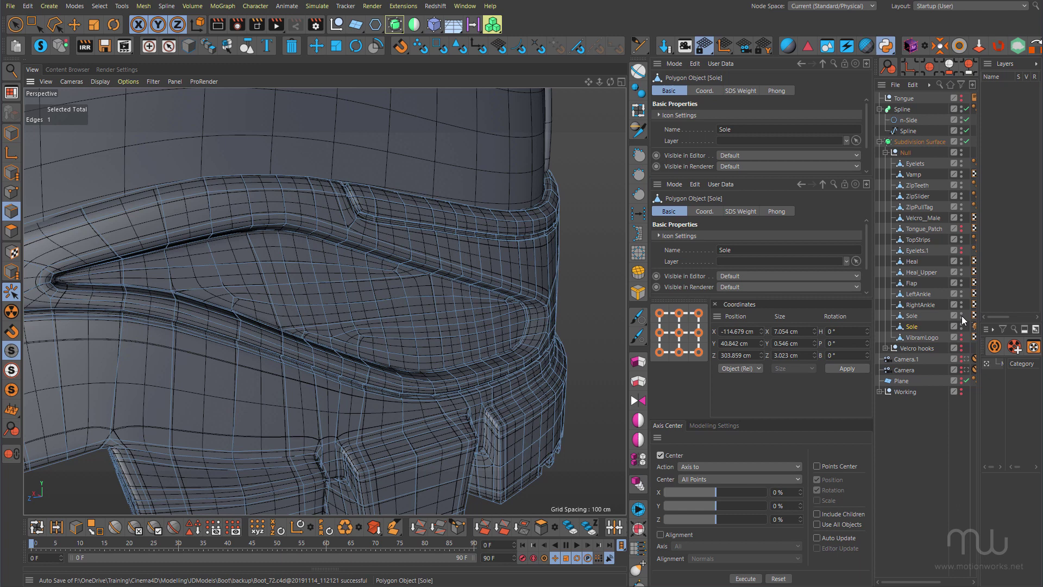
{"action": "left_click", "coordinate": [913, 316]}
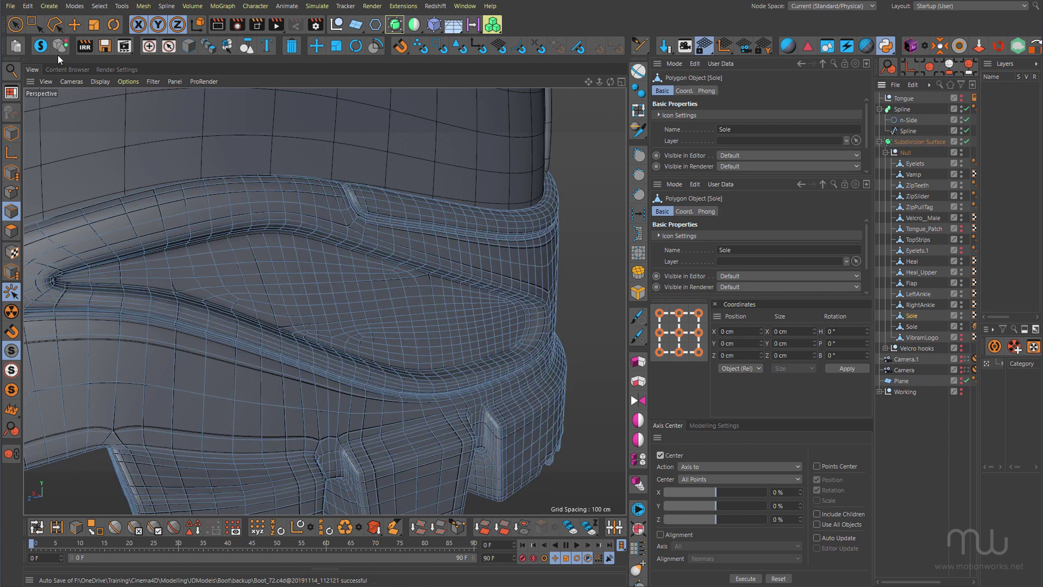
{"action": "left_click", "coordinate": [42, 48]}
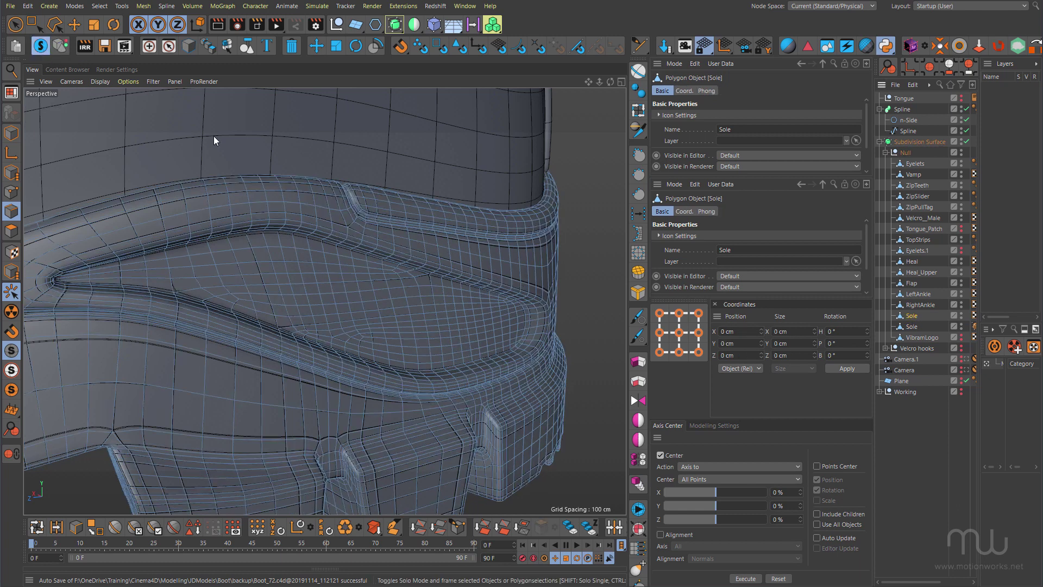
{"action": "key", "text": "m"}
{"action": "key", "text": "o"}
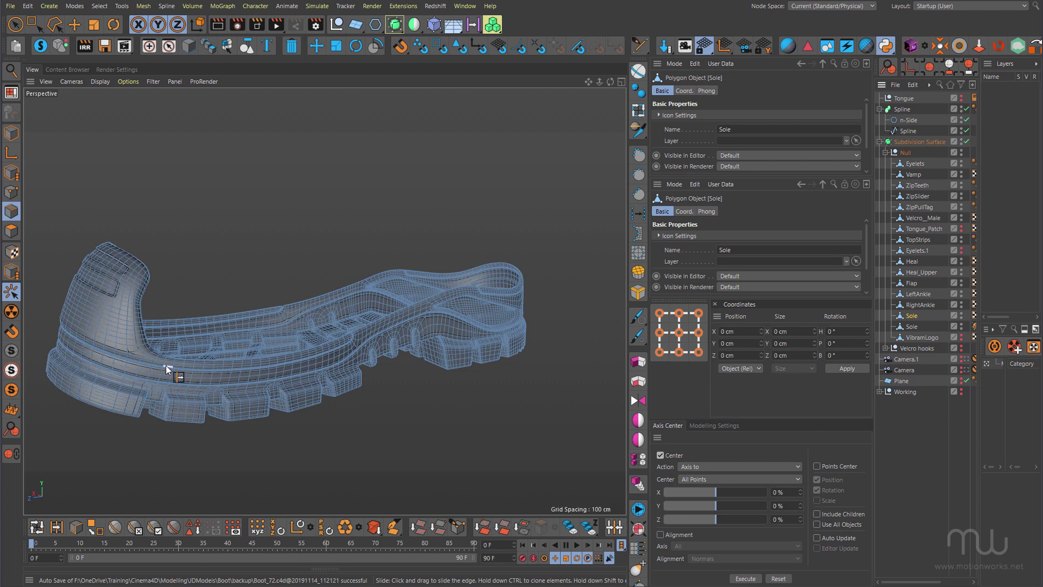
Step: Examine the dense sole's edge flow along the side ribs, the tread lugs and the recessed heel side panel
{"action": "middle_click_drag", "start_coordinate": [124, 363], "coordinate": [217, 363], "text": "alt"}
{"action": "right_click_drag", "start_coordinate": [205, 338], "coordinate": [275, 318], "text": "alt"}
{"action": "left_click_drag", "start_coordinate": [275, 319], "coordinate": [262, 295], "text": "alt"}
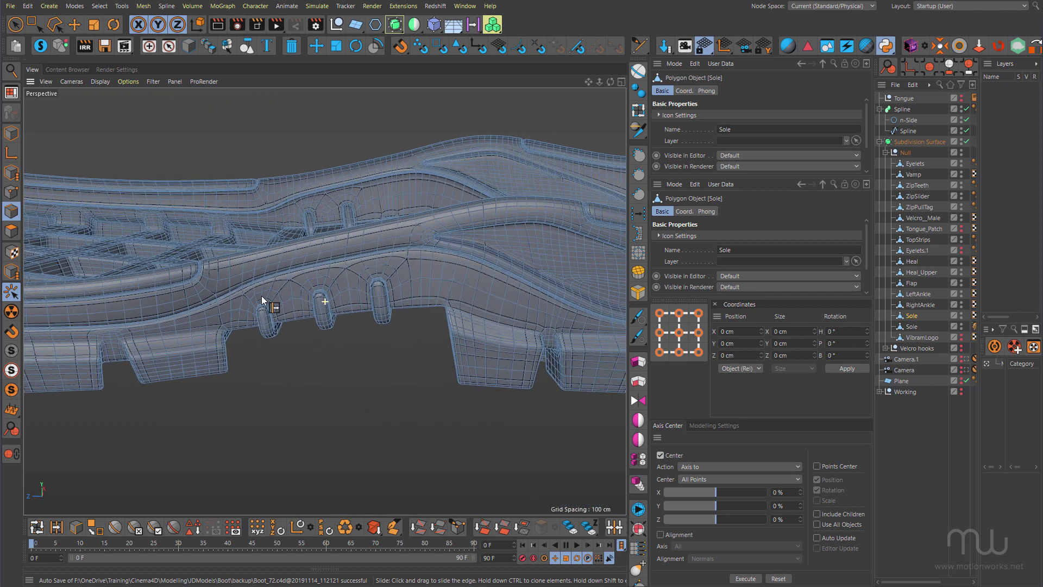
{"action": "right_click_drag", "start_coordinate": [324, 270], "coordinate": [386, 235], "text": "alt"}
{"action": "left_click_drag", "start_coordinate": [386, 236], "coordinate": [307, 276], "text": "alt"}
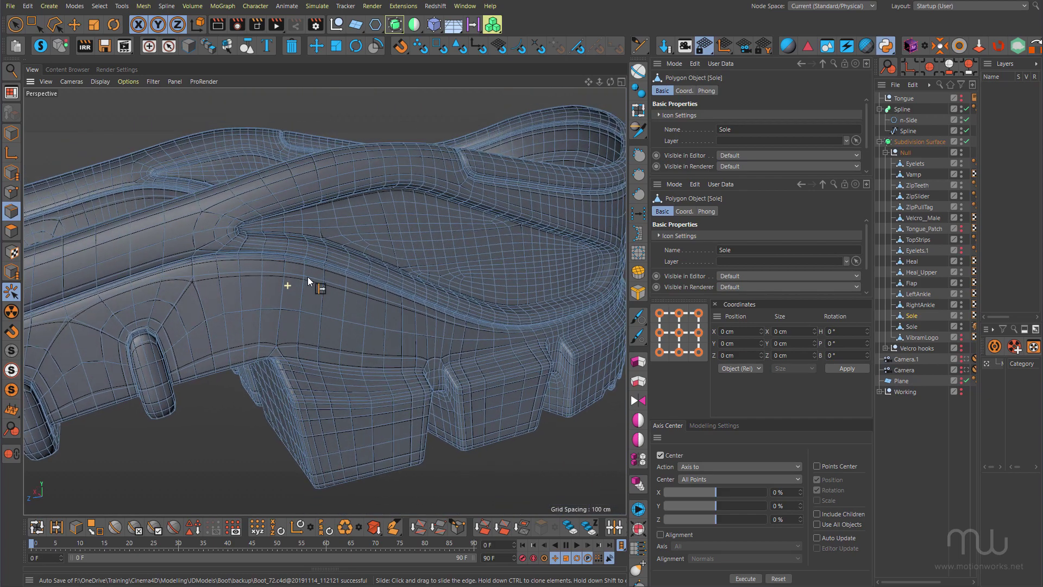
{"action": "right_click_drag", "start_coordinate": [282, 244], "coordinate": [359, 203], "text": "alt"}
{"action": "scroll", "coordinate": [252, 200], "scroll_direction": "down", "scroll_amount": 5}
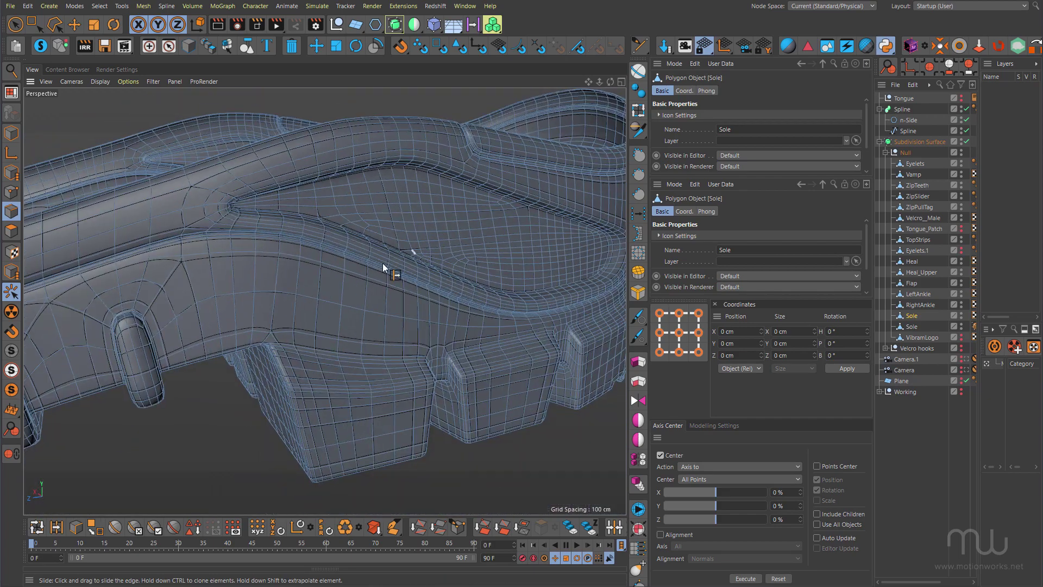
{"action": "left_click_drag", "start_coordinate": [382, 263], "coordinate": [358, 217], "text": "alt"}
{"action": "scroll", "coordinate": [365, 191], "scroll_direction": "up", "scroll_amount": 3}
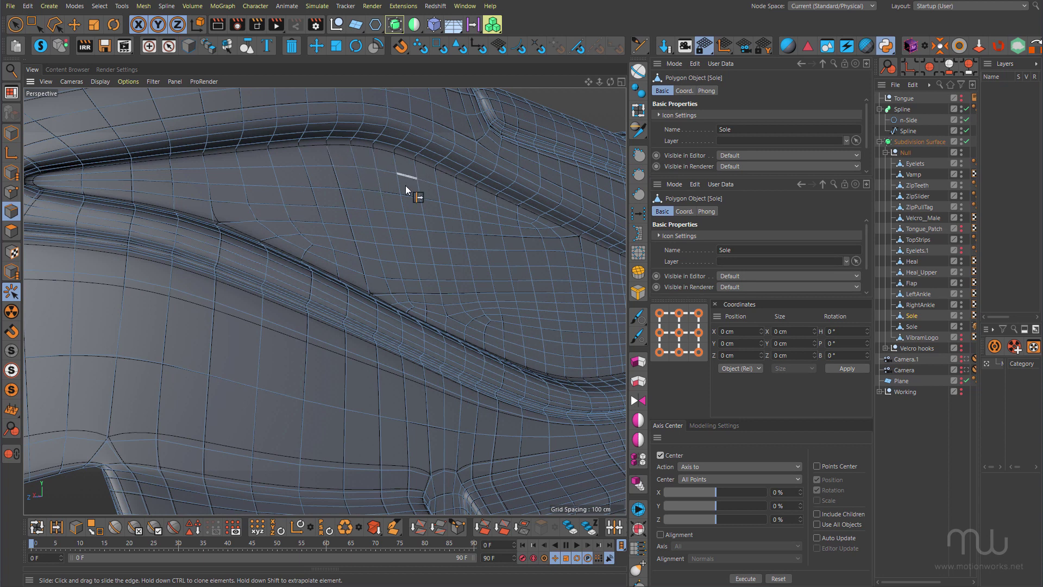
{"action": "left_click_drag", "start_coordinate": [405, 188], "coordinate": [410, 210], "text": "alt"}
{"action": "middle_click_drag", "start_coordinate": [409, 210], "coordinate": [312, 247], "text": "alt"}
{"action": "left_click_drag", "start_coordinate": [405, 227], "coordinate": [424, 222], "text": "alt"}
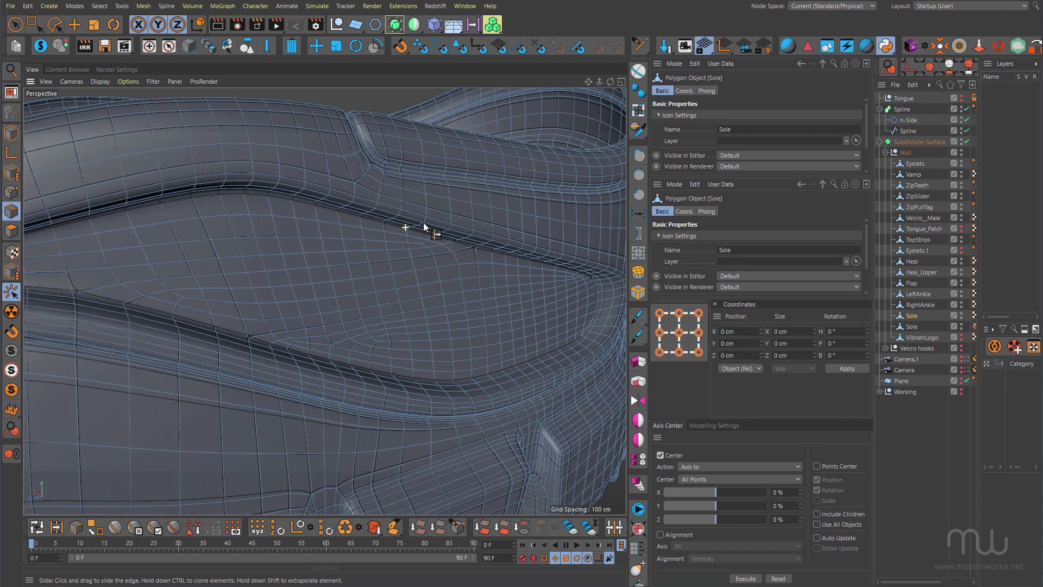
{"action": "scroll", "coordinate": [424, 227], "scroll_direction": "up", "scroll_amount": 5}
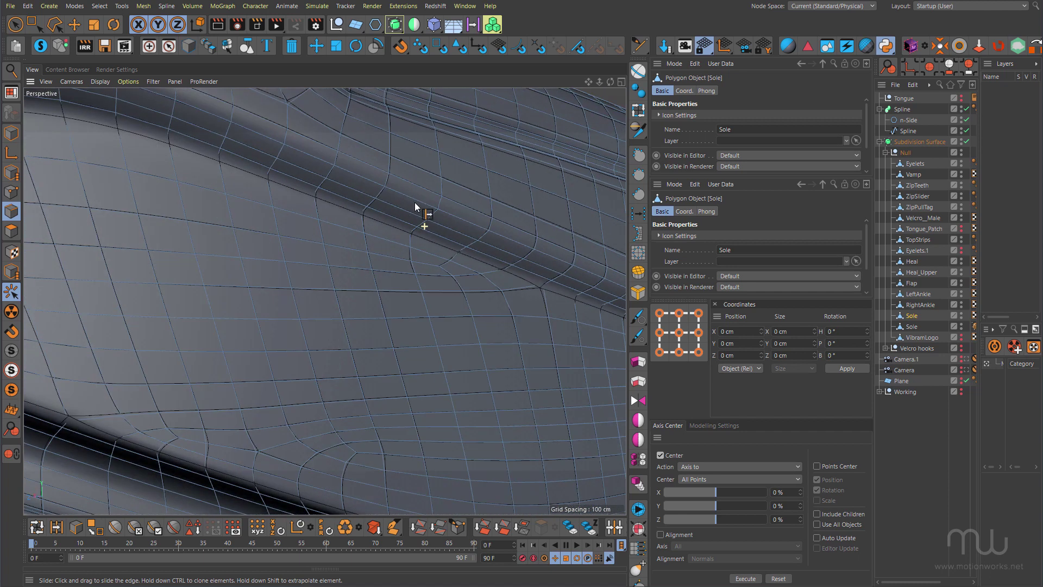
{"action": "left_click_drag", "start_coordinate": [415, 202], "coordinate": [403, 199], "text": "alt"}
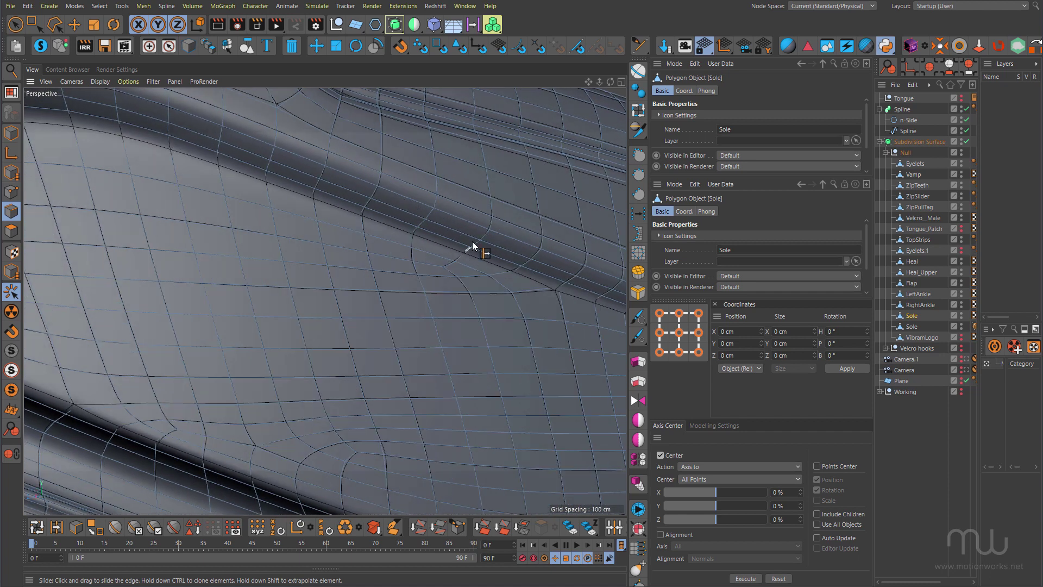
{"action": "scroll", "coordinate": [482, 237], "scroll_direction": "down", "scroll_amount": 10}
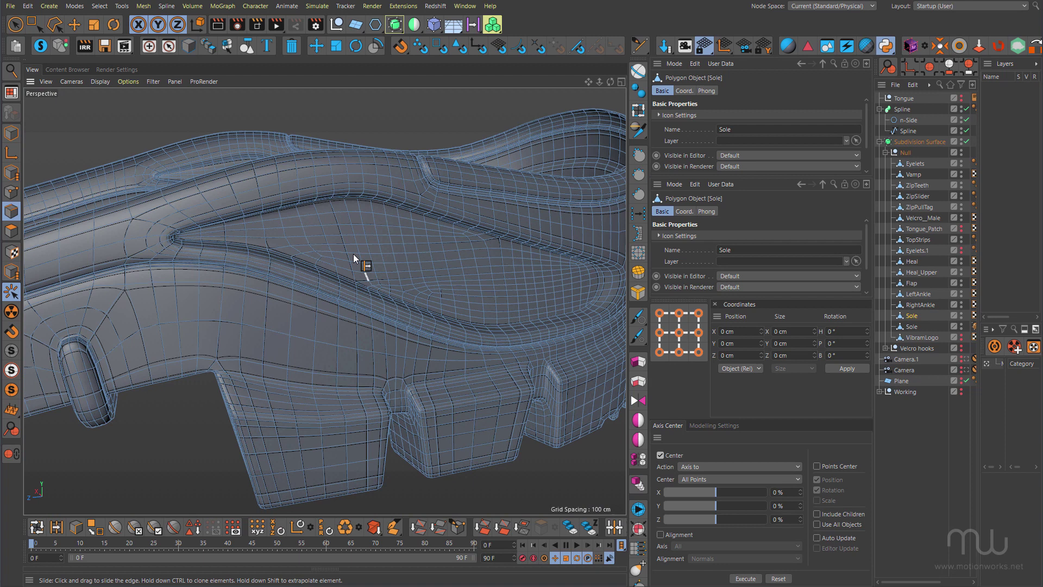
Step: Examine the grooves on the sole's toe cap and widen the object list to reveal more object tags
{"action": "left_click_drag", "start_coordinate": [251, 280], "coordinate": [228, 295], "text": "alt"}
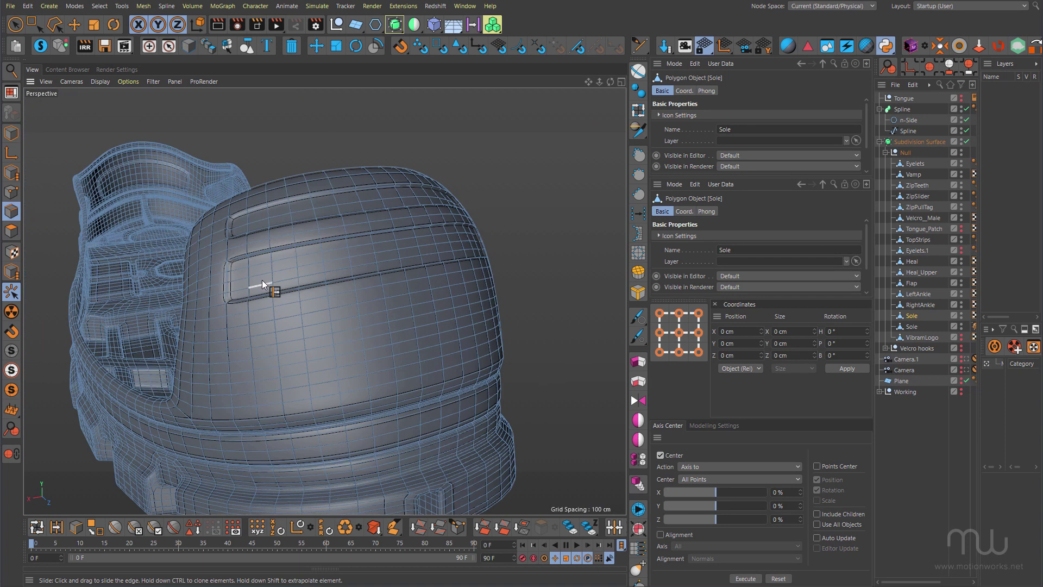
{"action": "left_click_drag", "start_coordinate": [274, 251], "coordinate": [253, 233], "text": "alt"}
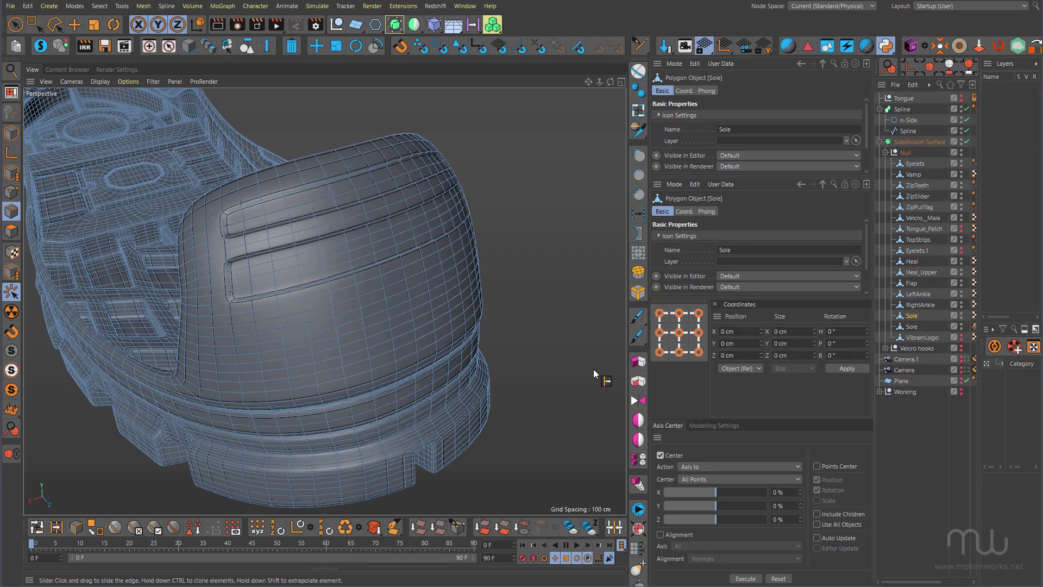
{"action": "left_click_drag", "start_coordinate": [384, 302], "coordinate": [372, 234], "text": "alt"}
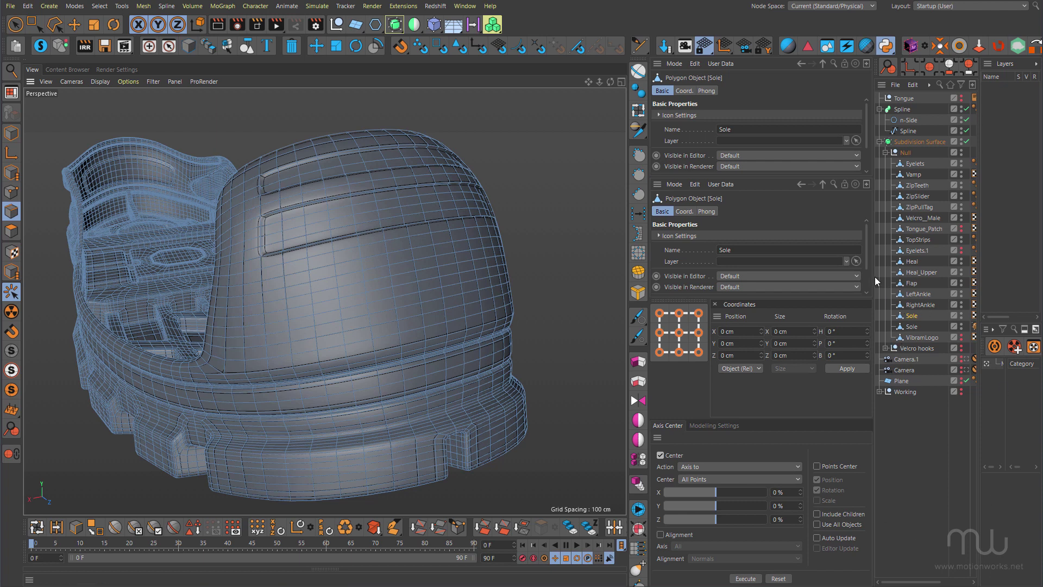
{"action": "left_click_drag", "start_coordinate": [874, 276], "coordinate": [845, 276]}
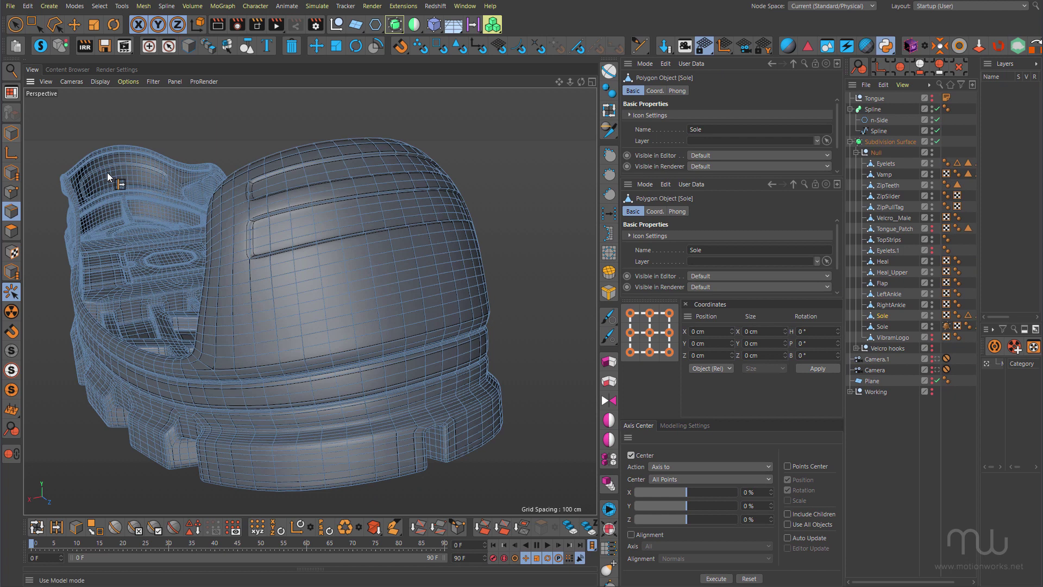
Step: In polygon mode, disconnect the selected band of polygons on the front of the sole's toe cap
{"action": "left_click", "coordinate": [11, 231]}
{"action": "left_click_drag", "start_coordinate": [375, 272], "coordinate": [327, 323], "text": "alt"}
{"action": "key", "text": "q"}
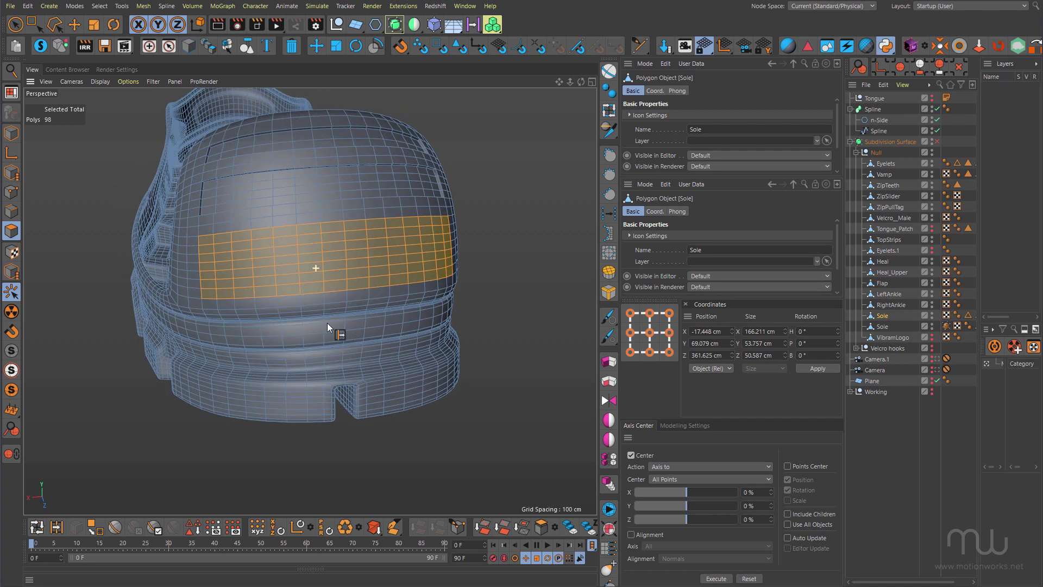
{"action": "left_click", "coordinate": [542, 526]}
Step: Reposition the selection's rotation axis onto the lower edge of the toe cap band
{"action": "left_click", "coordinate": [75, 24]}
{"action": "left_click_drag", "start_coordinate": [255, 230], "coordinate": [251, 259], "text": "alt"}
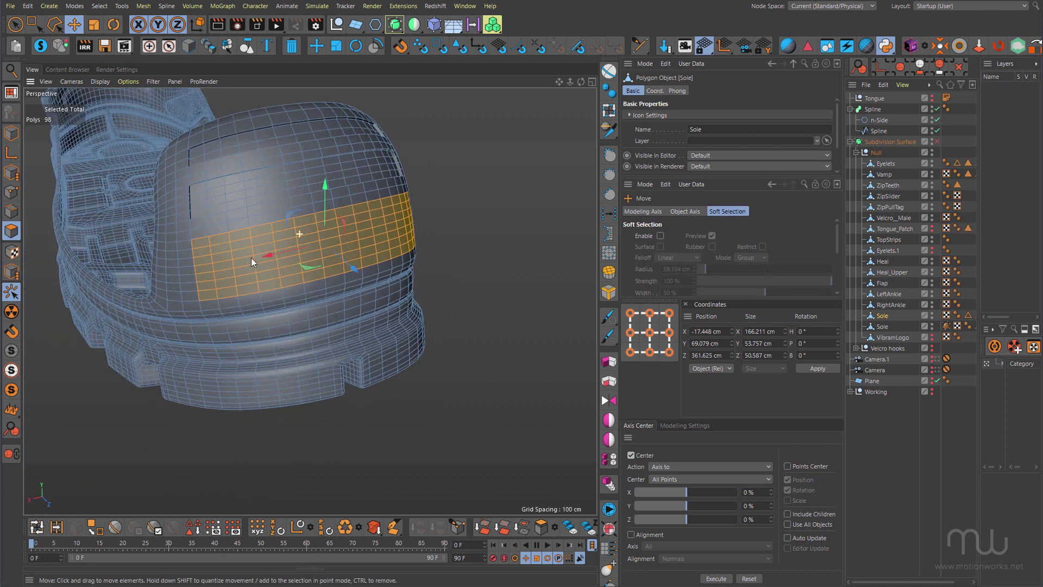
{"action": "scroll", "coordinate": [337, 229], "scroll_direction": "up", "scroll_amount": 3}
{"action": "left_click_drag", "start_coordinate": [339, 228], "coordinate": [359, 236], "text": "alt"}
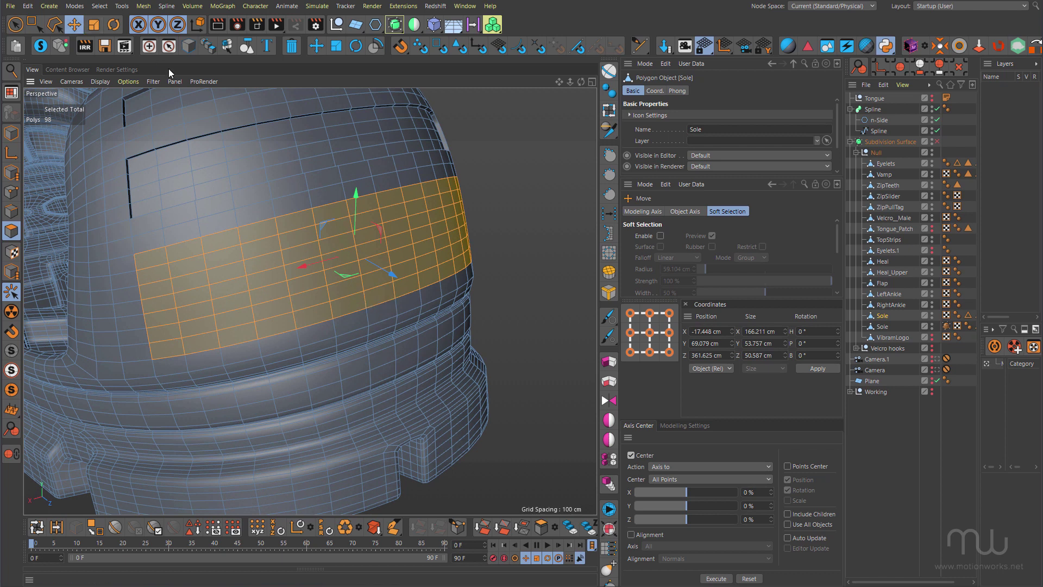
{"action": "key", "text": "r"}
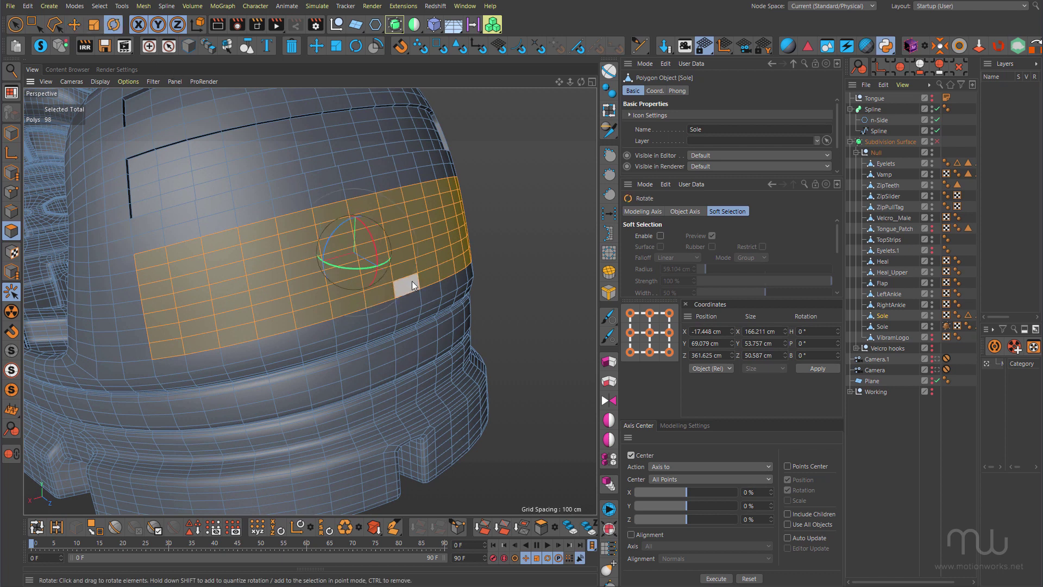
{"action": "key", "text": "l"}
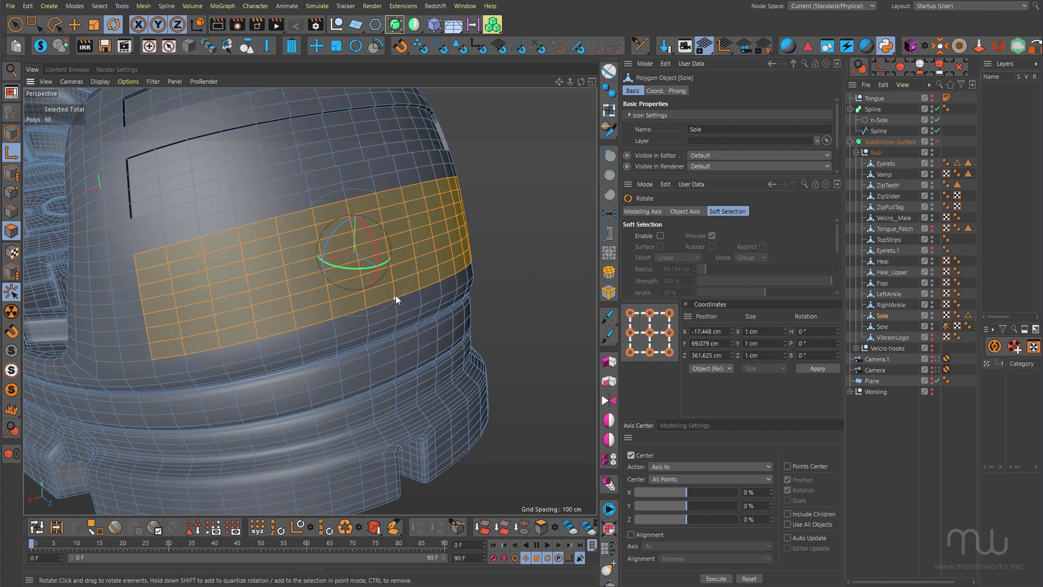
{"action": "left_click", "coordinate": [395, 298]}
{"action": "key", "text": "l"}
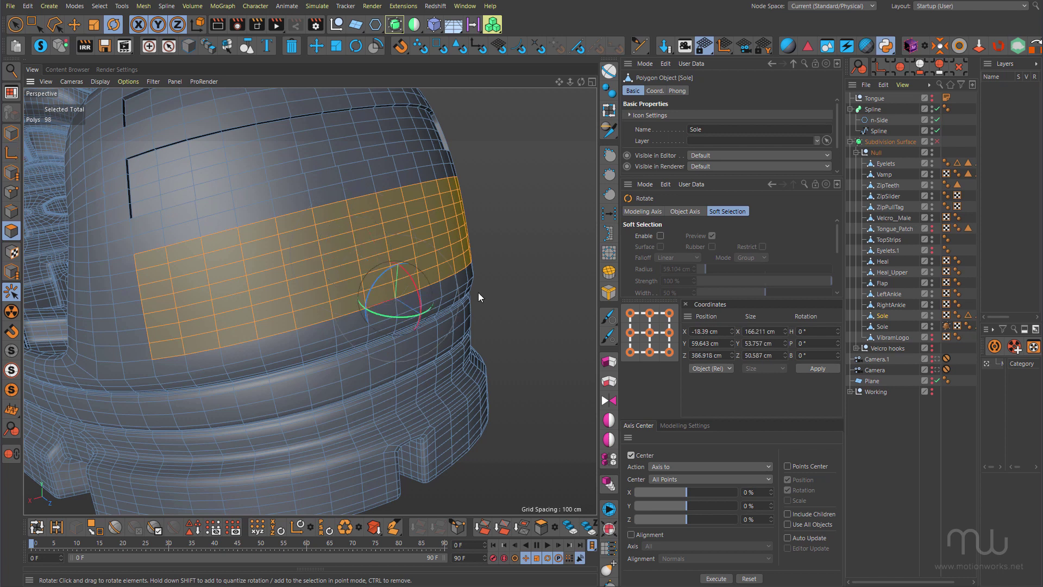
{"action": "mouse_move", "coordinate": [381, 261]}
{"action": "left_mouse_down", "text": "alt"}
{"action": "mouse_move", "coordinate": [356, 275]}
{"action": "mouse_move", "coordinate": [407, 285]}
{"action": "mouse_move", "coordinate": [373, 247]}
{"action": "mouse_move", "coordinate": [445, 220]}
{"action": "mouse_move", "coordinate": [468, 196]}
{"action": "mouse_move", "coordinate": [397, 151]}
{"action": "mouse_move", "coordinate": [366, 163]}
{"action": "mouse_move", "coordinate": [358, 184]}
{"action": "mouse_move", "coordinate": [409, 247]}
{"action": "mouse_move", "coordinate": [370, 259]}
{"action": "mouse_move", "coordinate": [373, 271]}
{"action": "left_mouse_up", "text": "alt"}
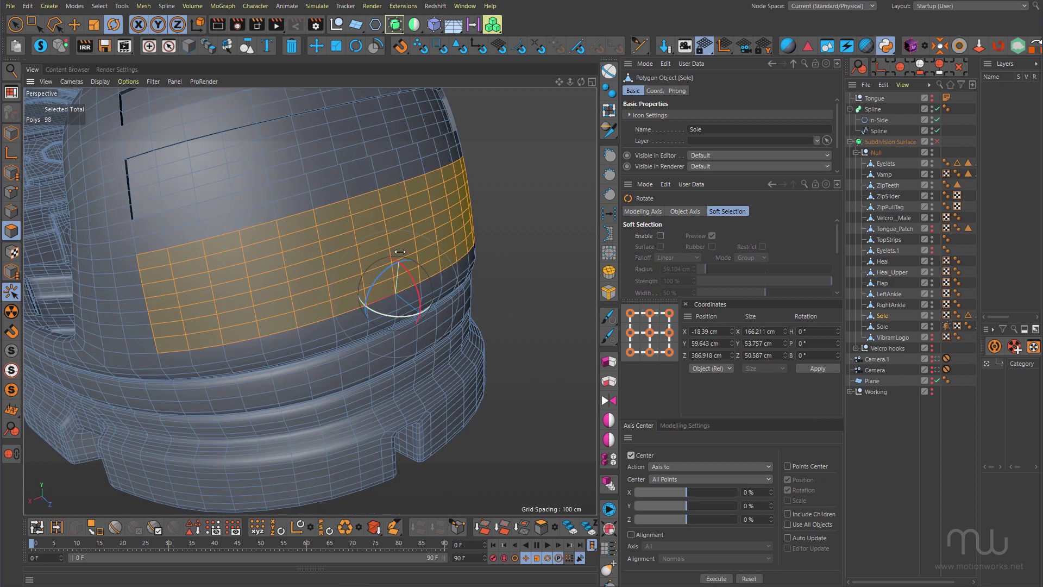
Step: Recess the disconnected band into the toe cap with Normal Move by -1.91 cm
{"action": "key", "text": "m"}
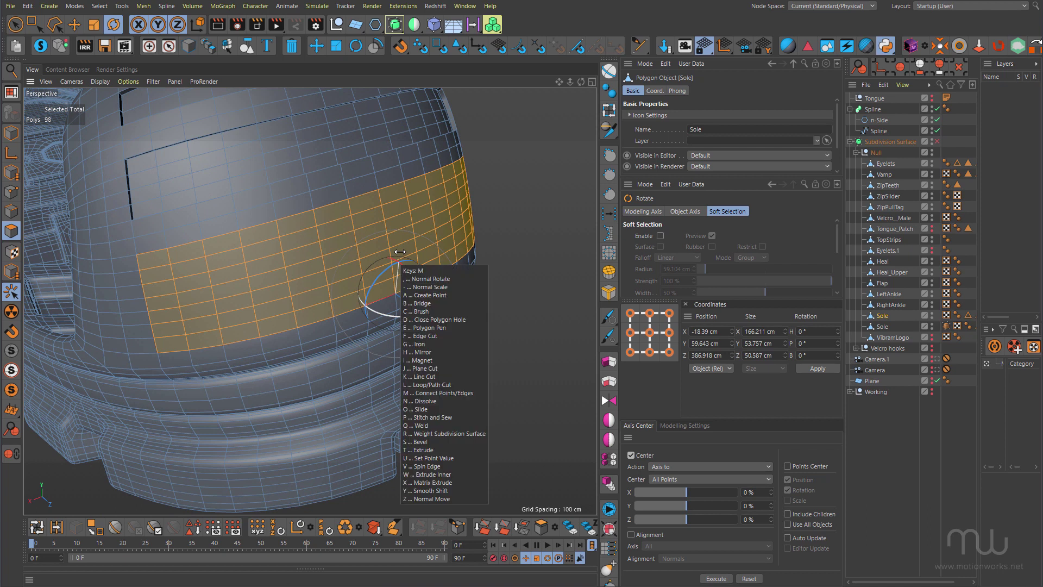
{"action": "key", "text": "z"}
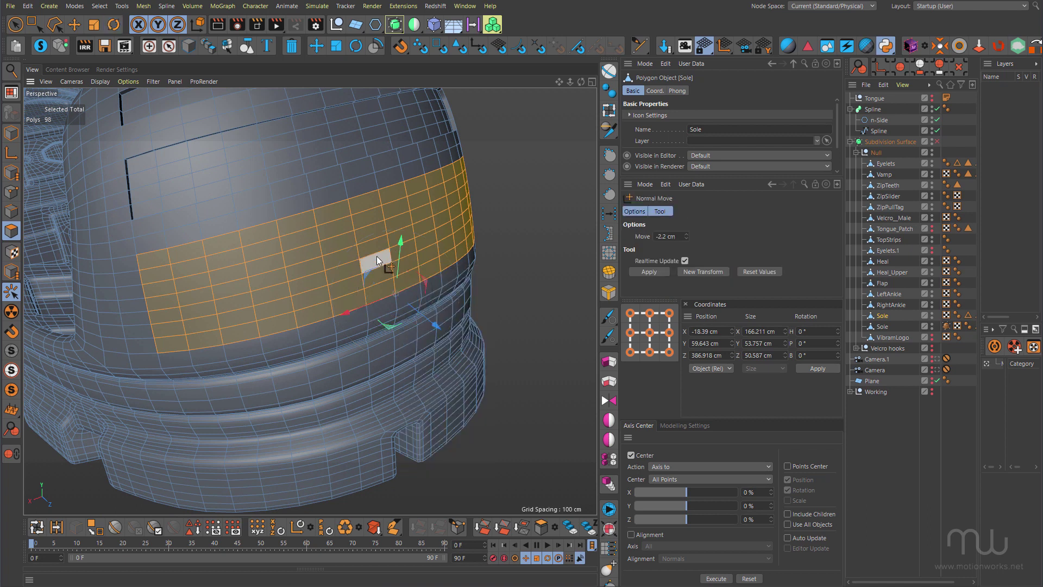
{"action": "right_click_drag", "start_coordinate": [378, 248], "coordinate": [429, 239], "text": "alt"}
{"action": "left_click_drag", "start_coordinate": [309, 300], "coordinate": [177, 268], "text": "alt"}
{"action": "left_click_drag", "start_coordinate": [306, 293], "coordinate": [357, 300], "text": "alt"}
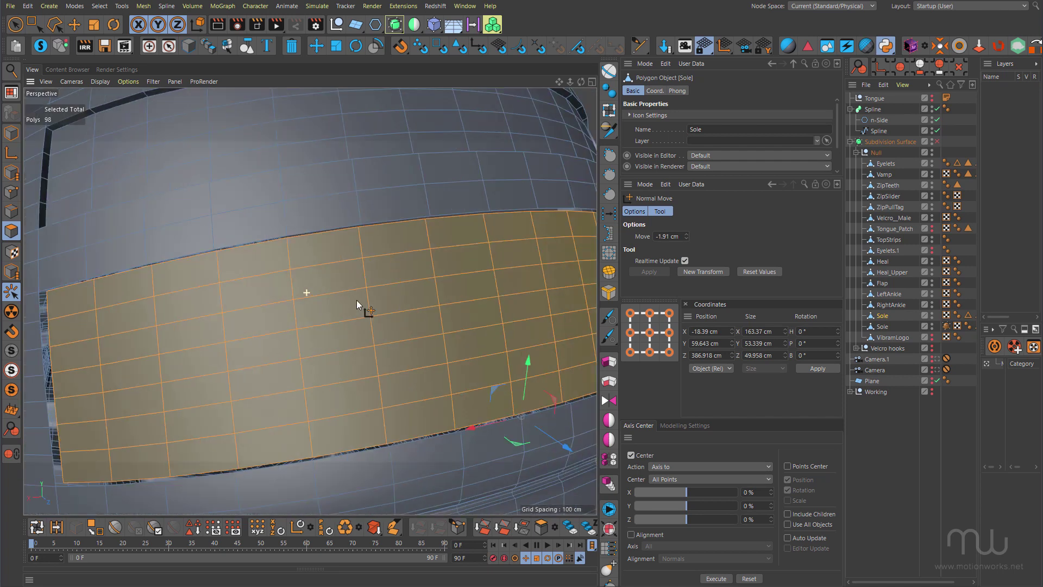
{"action": "right_click_drag", "start_coordinate": [349, 295], "coordinate": [299, 303], "text": "alt"}
{"action": "left_click_drag", "start_coordinate": [284, 303], "coordinate": [242, 312], "text": "alt"}
{"action": "right_click_drag", "start_coordinate": [242, 313], "coordinate": [256, 286], "text": "alt"}
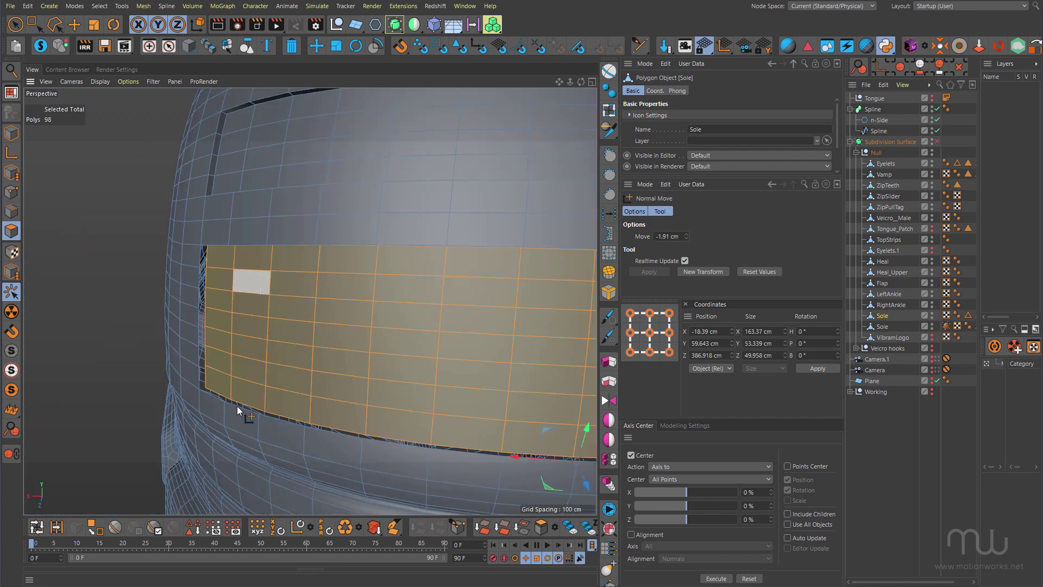
{"action": "left_click_drag", "start_coordinate": [214, 392], "coordinate": [205, 364], "text": "alt"}
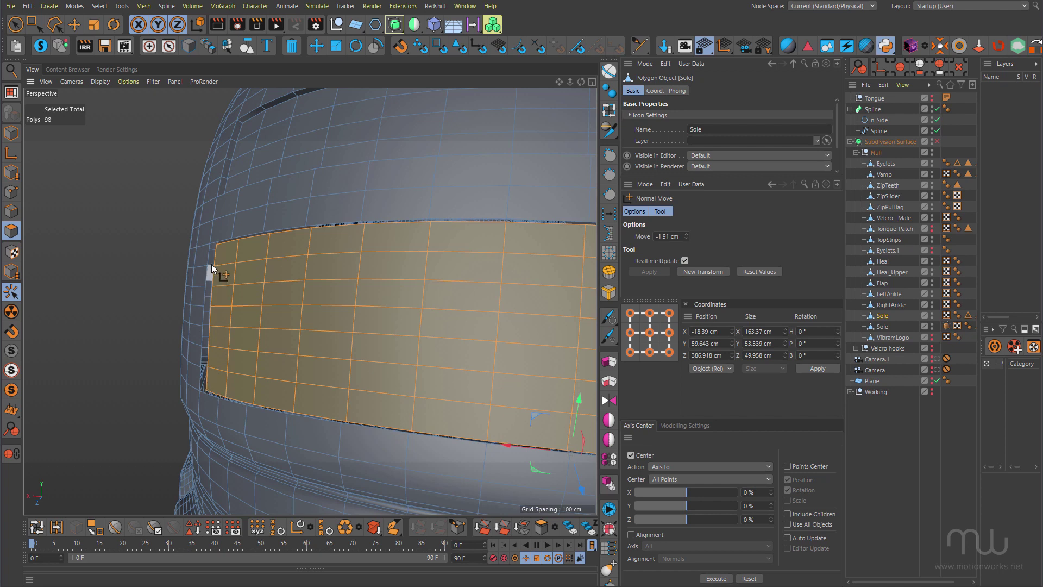
Step: Select the six horizontal edge loops inside the recessed band and dissolve them
{"action": "left_click_drag", "start_coordinate": [223, 272], "coordinate": [331, 303], "text": "alt"}
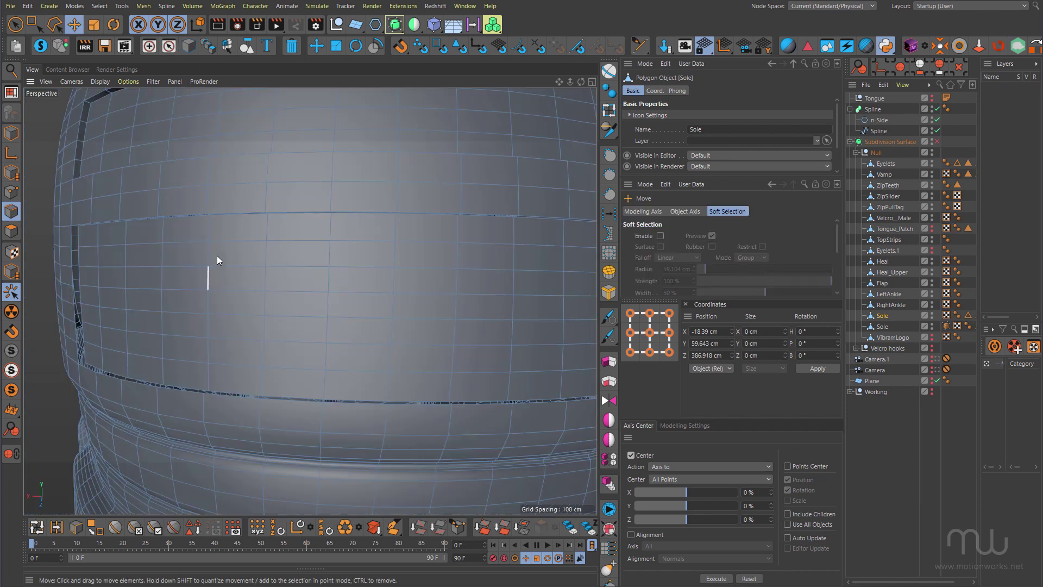
{"action": "left_click_drag", "start_coordinate": [363, 279], "coordinate": [227, 237], "text": "alt"}
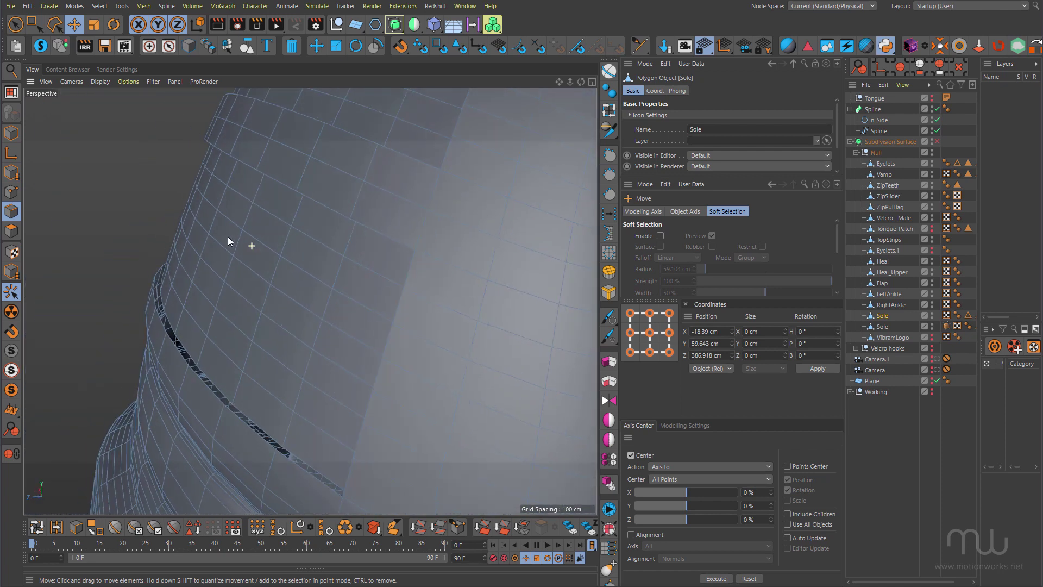
{"action": "double_click", "coordinate": [358, 260]}
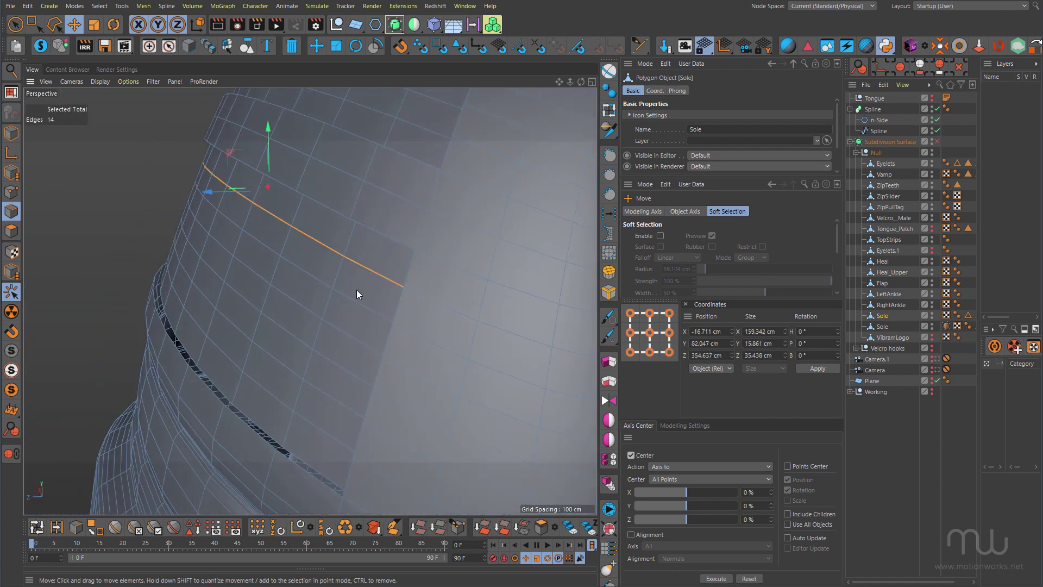
{"action": "double_click", "coordinate": [359, 300], "text": "shift"}
{"action": "double_click", "coordinate": [350, 332], "text": "shift"}
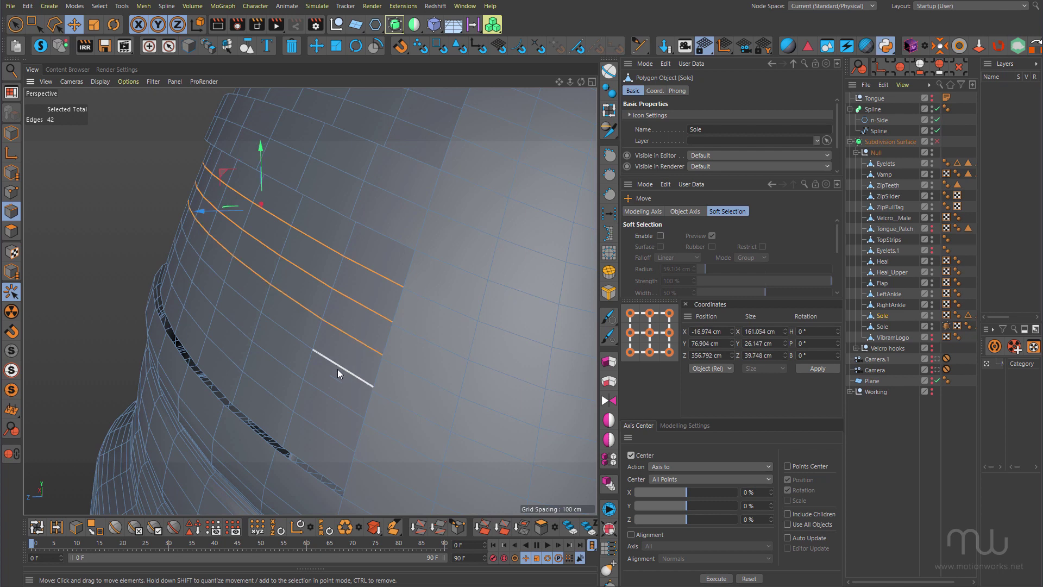
{"action": "double_click", "coordinate": [337, 369], "text": "shift"}
{"action": "double_click", "coordinate": [325, 389], "text": "shift"}
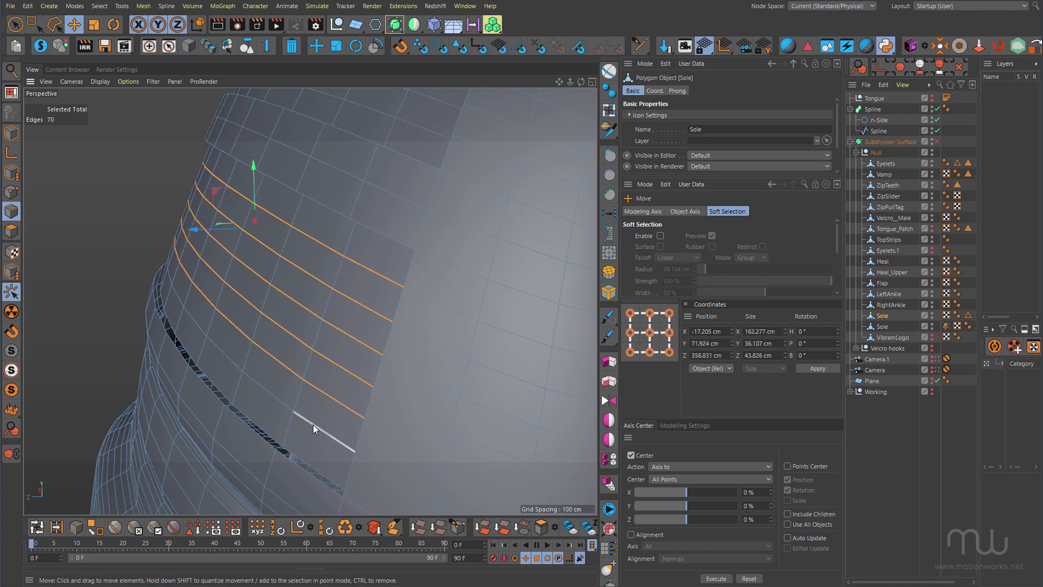
{"action": "double_click", "coordinate": [313, 424], "text": "shift"}
{"action": "middle_click_drag", "start_coordinate": [305, 309], "coordinate": [292, 280], "text": "alt"}
{"action": "key", "text": "m"}
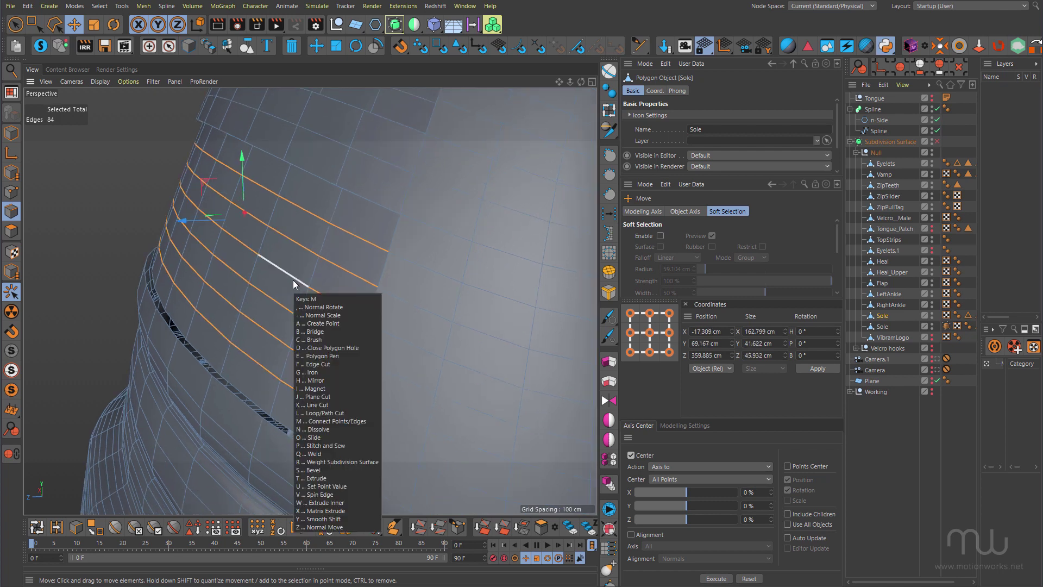
{"action": "key", "text": "n"}
Step: Select both edge loops bordering the gap below the recessed band and activate Stitch and Sew
{"action": "left_click_drag", "start_coordinate": [278, 246], "coordinate": [308, 225], "text": "alt"}
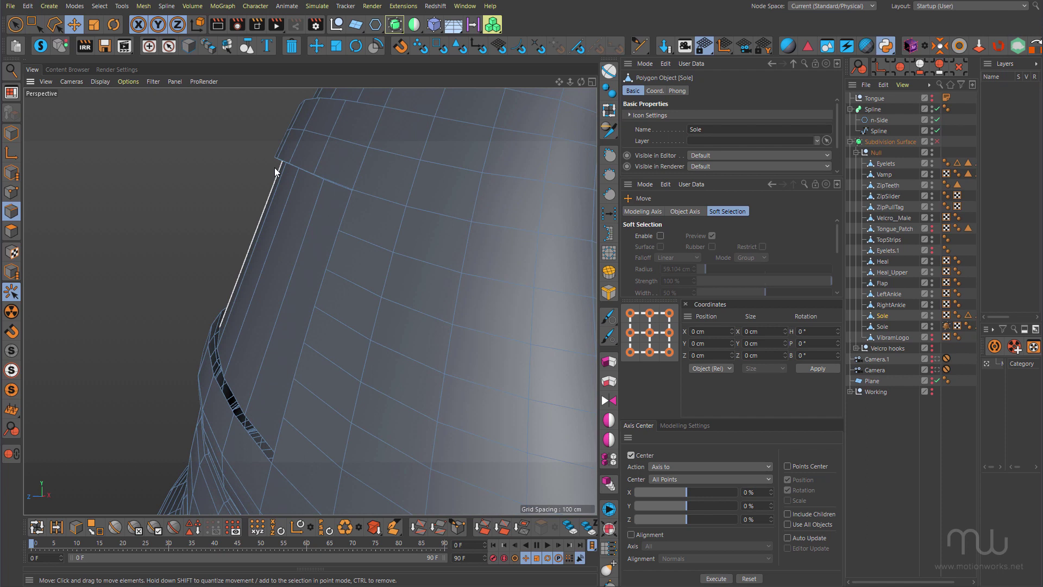
{"action": "left_click_drag", "start_coordinate": [229, 294], "coordinate": [200, 255], "text": "alt"}
{"action": "left_click", "coordinate": [321, 302]}
{"action": "double_click", "coordinate": [321, 302]}
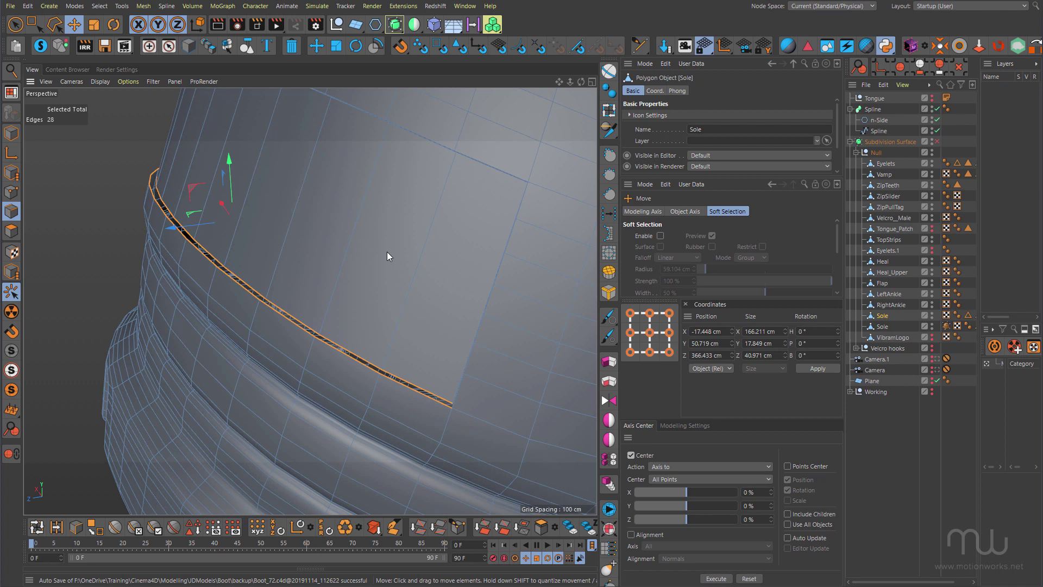
{"action": "key", "text": "shift+c"}
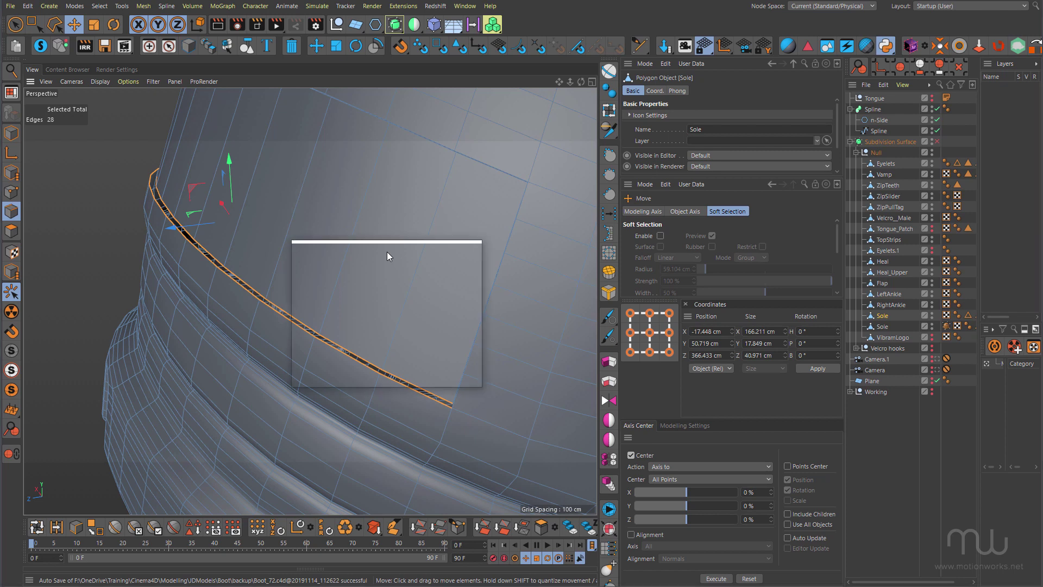
{"action": "type", "text": "stitch"}
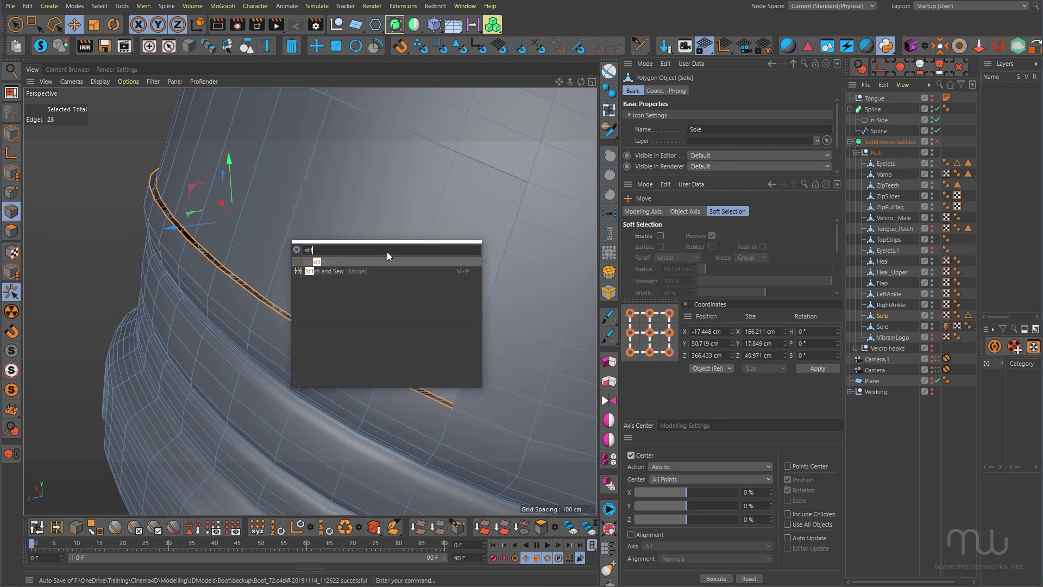
{"action": "left_click", "coordinate": [335, 271]}
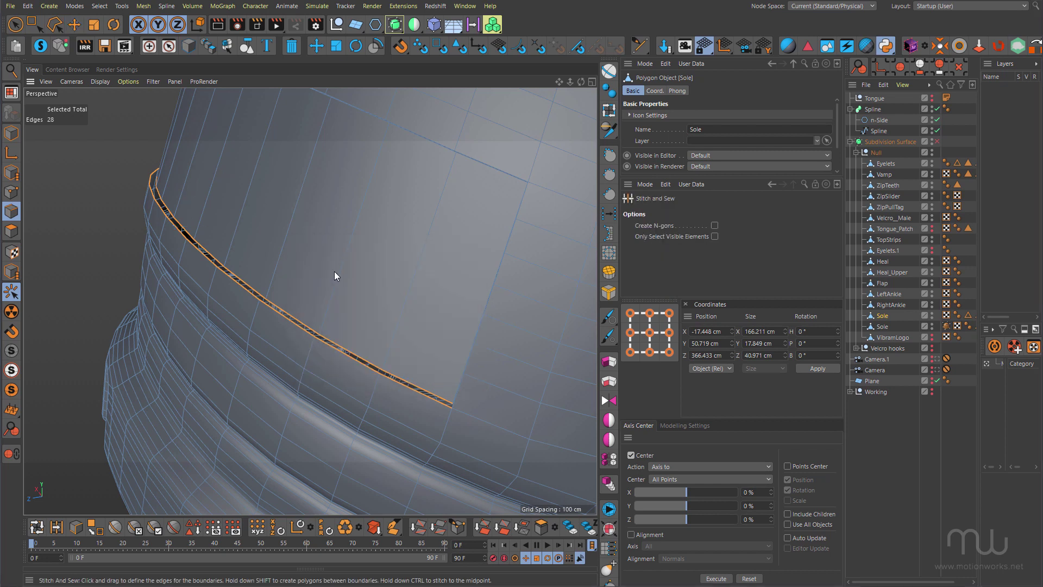
Step: Try stitching the lower gap's two edge loops together from several points along the gap, undoing each attempt
{"action": "scroll", "coordinate": [222, 203], "scroll_direction": "up", "scroll_amount": 5}
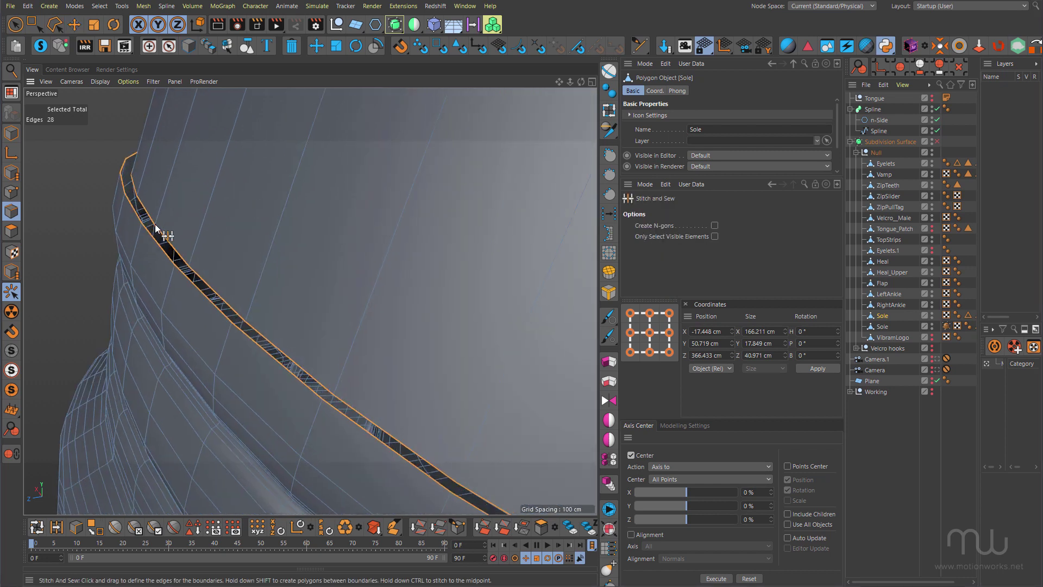
{"action": "left_click_drag", "start_coordinate": [152, 224], "coordinate": [138, 232]}
{"action": "key", "text": "ctrl+z"}
{"action": "left_click_drag", "start_coordinate": [310, 301], "coordinate": [274, 226], "text": "alt"}
{"action": "scroll", "coordinate": [183, 232], "scroll_direction": "down", "scroll_amount": 8}
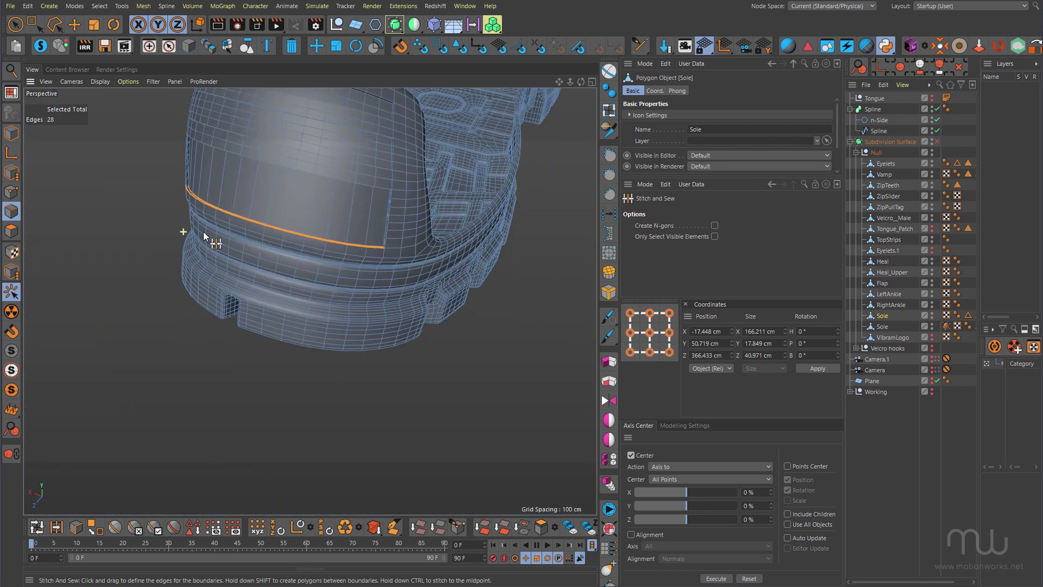
{"action": "left_click_drag", "start_coordinate": [204, 231], "coordinate": [301, 217], "text": "alt"}
{"action": "scroll", "coordinate": [301, 217], "scroll_direction": "up", "scroll_amount": 5}
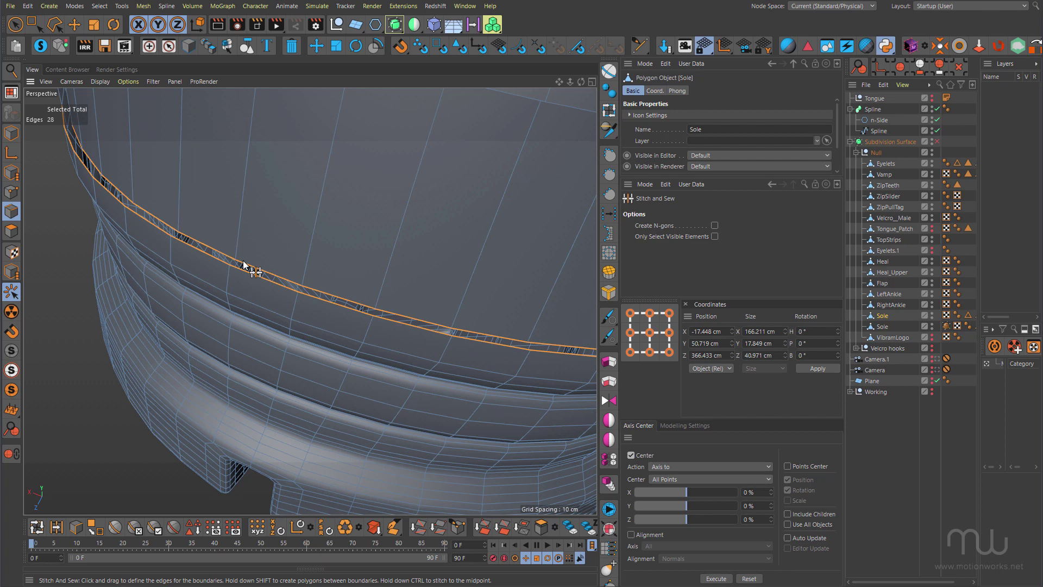
{"action": "left_click_drag", "start_coordinate": [242, 261], "coordinate": [233, 268]}
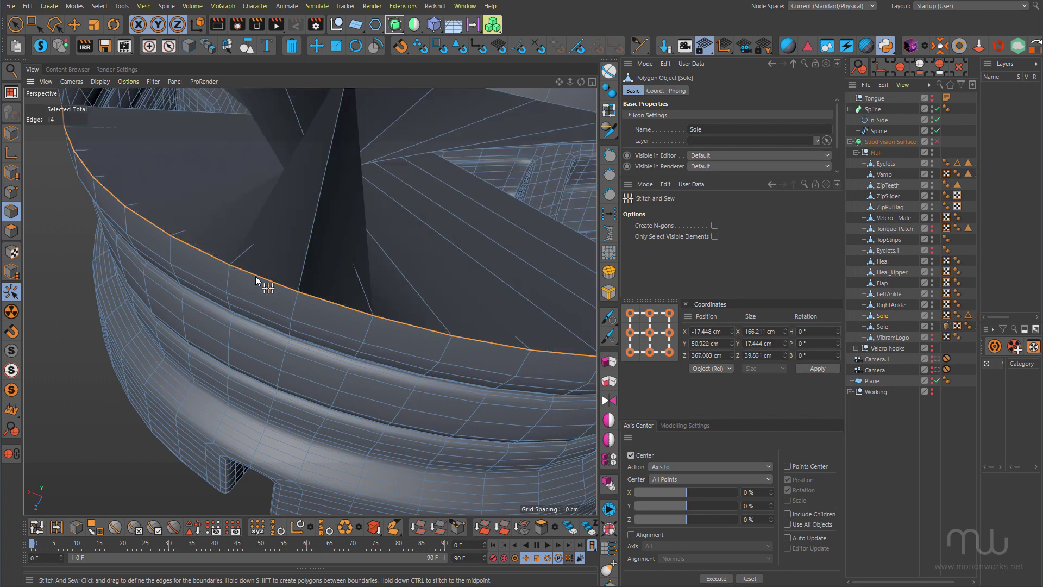
{"action": "key", "text": "ctrl+z"}
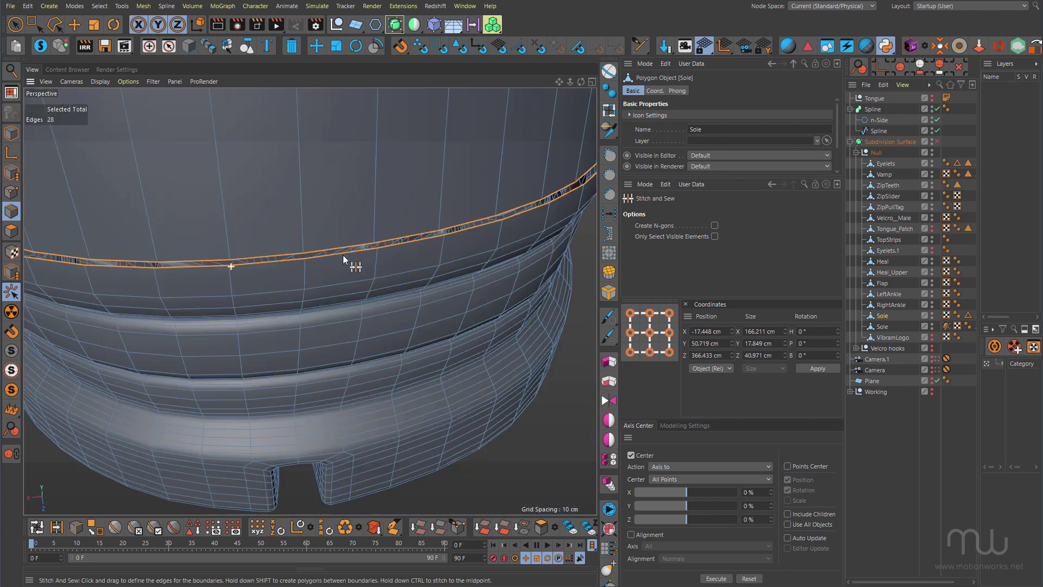
{"action": "left_click_drag", "start_coordinate": [344, 255], "coordinate": [73, 231], "text": "alt"}
{"action": "key", "text": "ctrl+z"}
{"action": "left_click_drag", "start_coordinate": [194, 247], "coordinate": [239, 273], "text": "alt"}
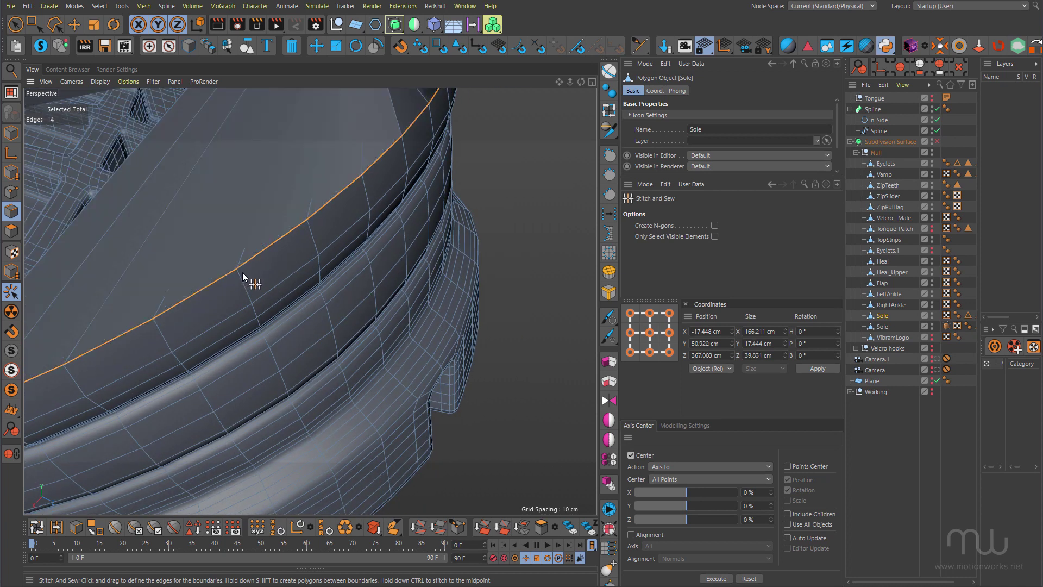
{"action": "key", "text": "ctrl+z"}
Step: Stitch the band's lower edge to the surrounding toe cap edge, starting from the gap's end corner
{"action": "left_click_drag", "start_coordinate": [187, 293], "coordinate": [153, 307], "text": "alt"}
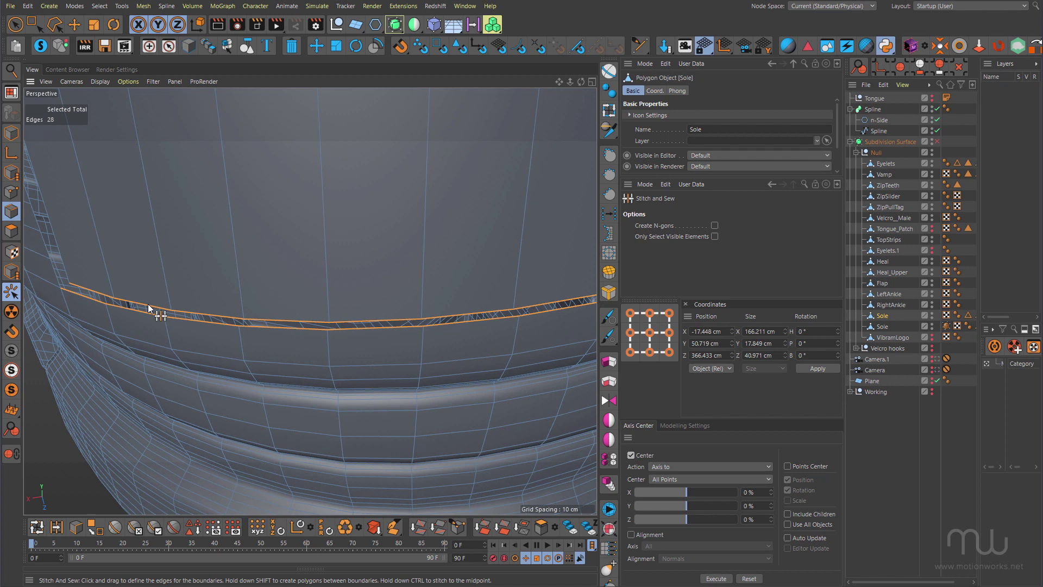
{"action": "left_click", "coordinate": [61, 289]}
{"action": "scroll", "coordinate": [235, 277], "scroll_direction": "down", "scroll_amount": 5}
{"action": "left_click_drag", "start_coordinate": [254, 284], "coordinate": [248, 234], "text": "alt"}
{"action": "scroll", "coordinate": [248, 234], "scroll_direction": "up", "scroll_amount": 5}
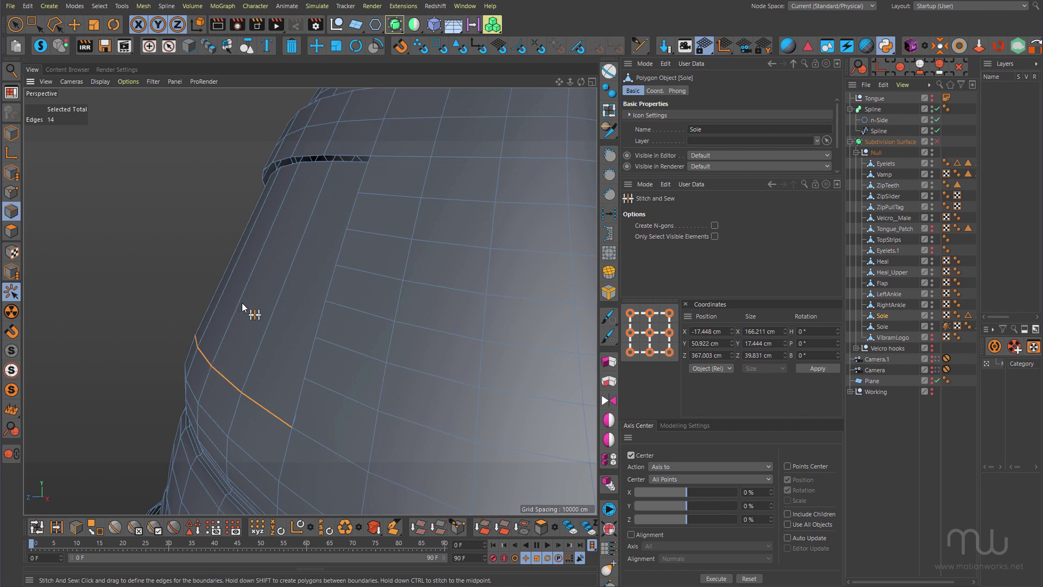
Step: Clone the band's stitched lower edge loop up to near its upper edge using Edge Slide with Preserve Curvature, offset about 33.9 cm
{"action": "left_click_drag", "start_coordinate": [235, 302], "coordinate": [301, 321], "text": "alt"}
{"action": "right_click_drag", "start_coordinate": [300, 308], "coordinate": [248, 292], "text": "alt"}
{"action": "middle_click_drag", "start_coordinate": [289, 291], "coordinate": [305, 315], "text": "alt"}
{"action": "left_click_drag", "start_coordinate": [275, 315], "coordinate": [383, 337], "text": "alt"}
{"action": "left_click_drag", "start_coordinate": [313, 325], "coordinate": [333, 243], "text": "alt"}
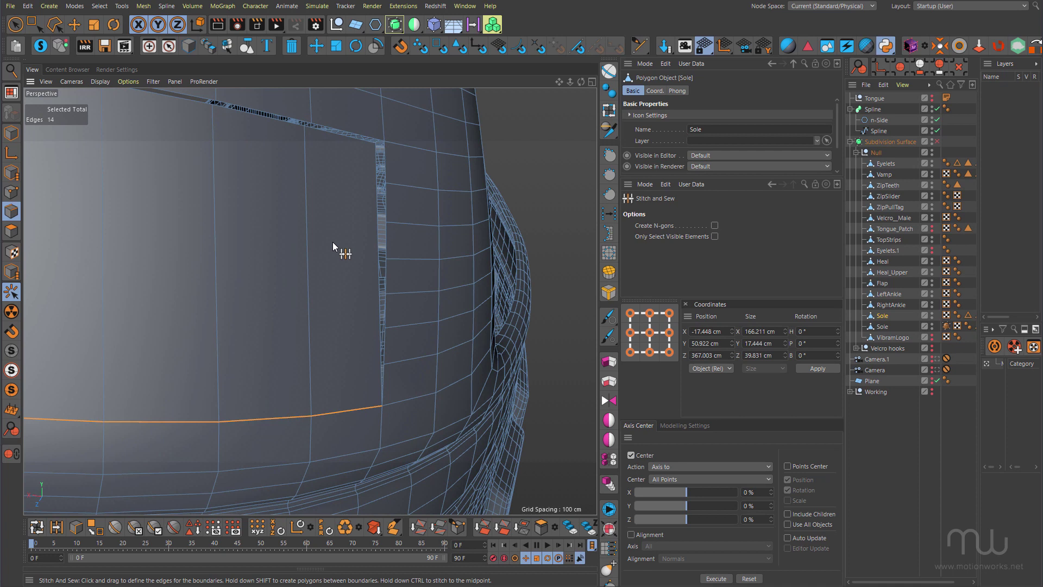
{"action": "key", "text": "m"}
{"action": "key", "text": "o"}
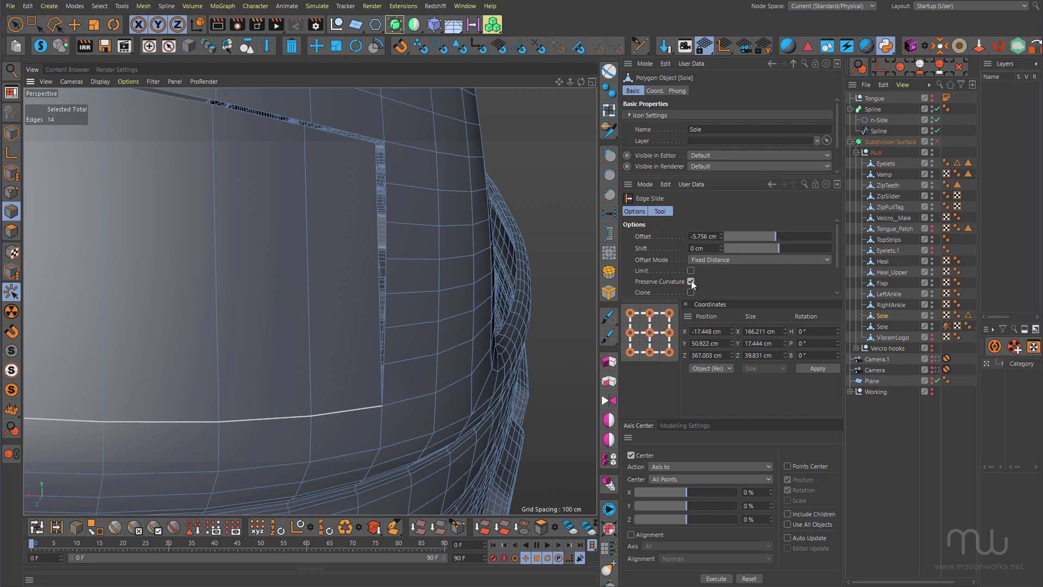
{"action": "mouse_move", "coordinate": [393, 332]}
{"action": "left_mouse_down", "text": "alt"}
{"action": "mouse_move", "coordinate": [338, 425]}
{"action": "mouse_move", "coordinate": [317, 170]}
{"action": "mouse_move", "coordinate": [326, 175]}
{"action": "left_mouse_up", "text": "alt"}
{"action": "left_click_drag", "start_coordinate": [312, 220], "coordinate": [333, 250], "text": "alt"}
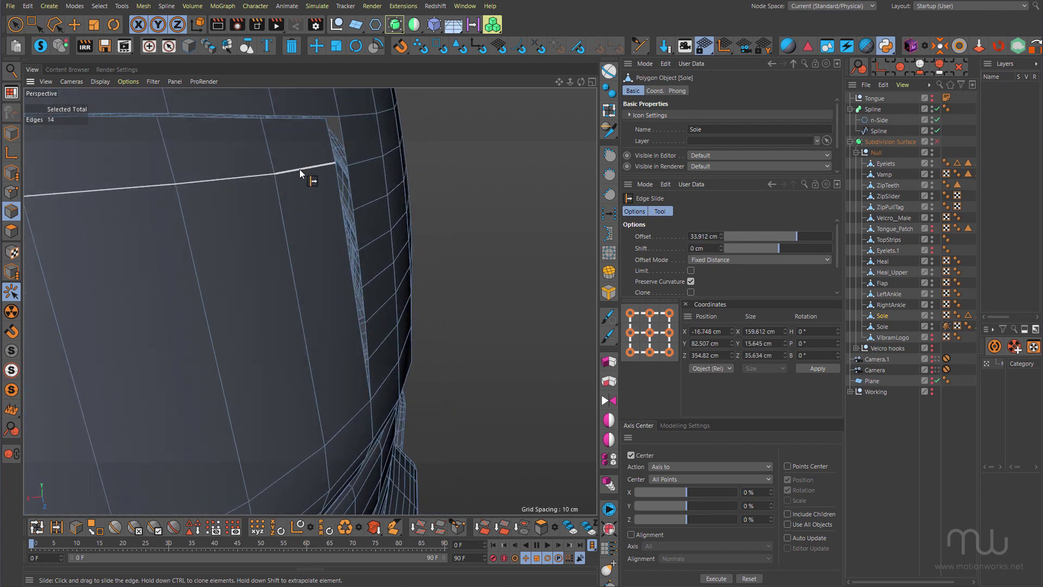
Step: Clone the loop repeatedly down the band with Edge Slide at about -5.7 cm offsets to rebuild its horizontal edge loops
{"action": "left_click_drag", "start_coordinate": [300, 170], "coordinate": [301, 175]}
{"action": "left_click_drag", "start_coordinate": [307, 214], "coordinate": [311, 213], "text": "alt"}
{"action": "left_click_drag", "start_coordinate": [299, 177], "coordinate": [312, 223]}
{"action": "left_click_drag", "start_coordinate": [316, 288], "coordinate": [276, 216], "text": "alt"}
{"action": "left_click_drag", "start_coordinate": [297, 262], "coordinate": [285, 339], "text": "alt"}
{"action": "scroll", "coordinate": [298, 262], "scroll_direction": "down", "scroll_amount": 3}
{"action": "left_click_drag", "start_coordinate": [305, 262], "coordinate": [224, 216], "text": "alt"}
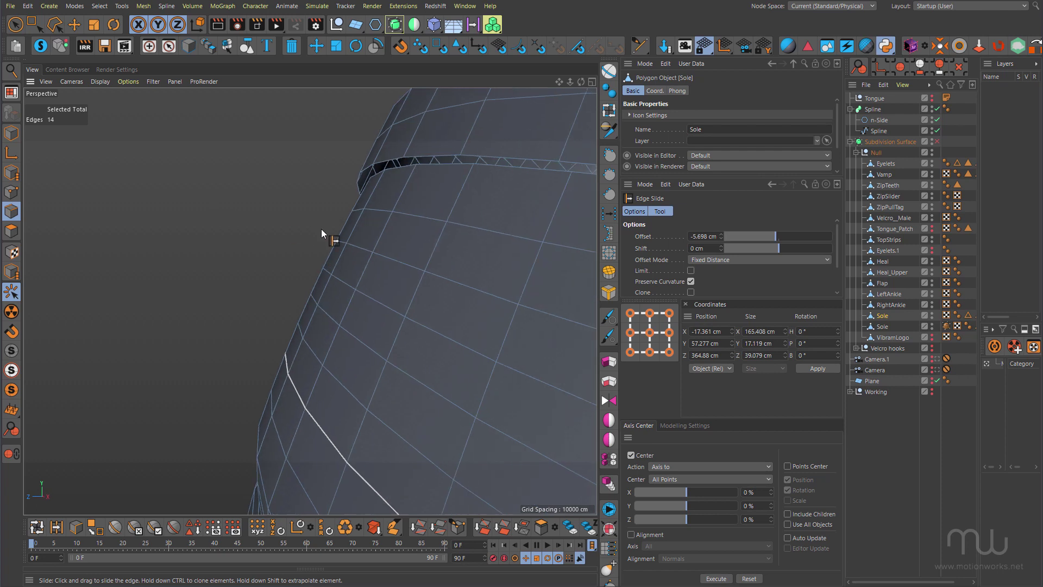
Step: Examine the rebuilt band from several angles and test-render the smoothed toe cap in the viewport
{"action": "right_click_drag", "start_coordinate": [319, 229], "coordinate": [309, 254], "text": "alt"}
{"action": "left_click_drag", "start_coordinate": [365, 256], "coordinate": [448, 267], "text": "alt"}
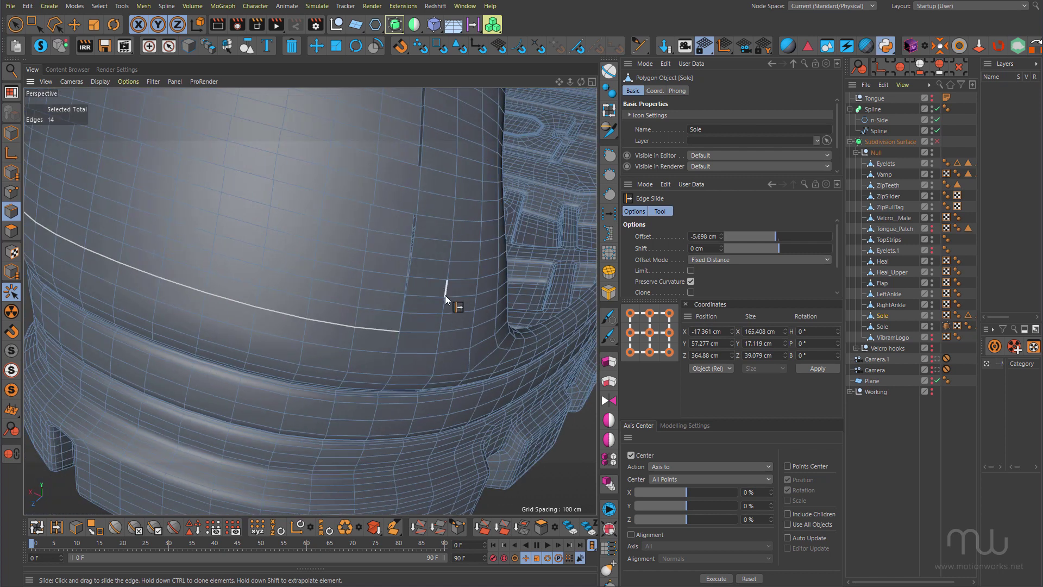
{"action": "left_click_drag", "start_coordinate": [377, 255], "coordinate": [353, 273], "text": "alt"}
{"action": "left_click_drag", "start_coordinate": [264, 286], "coordinate": [298, 302], "text": "alt"}
{"action": "left_click_drag", "start_coordinate": [360, 314], "coordinate": [301, 306], "text": "alt"}
{"action": "key", "text": "ctrl+r"}
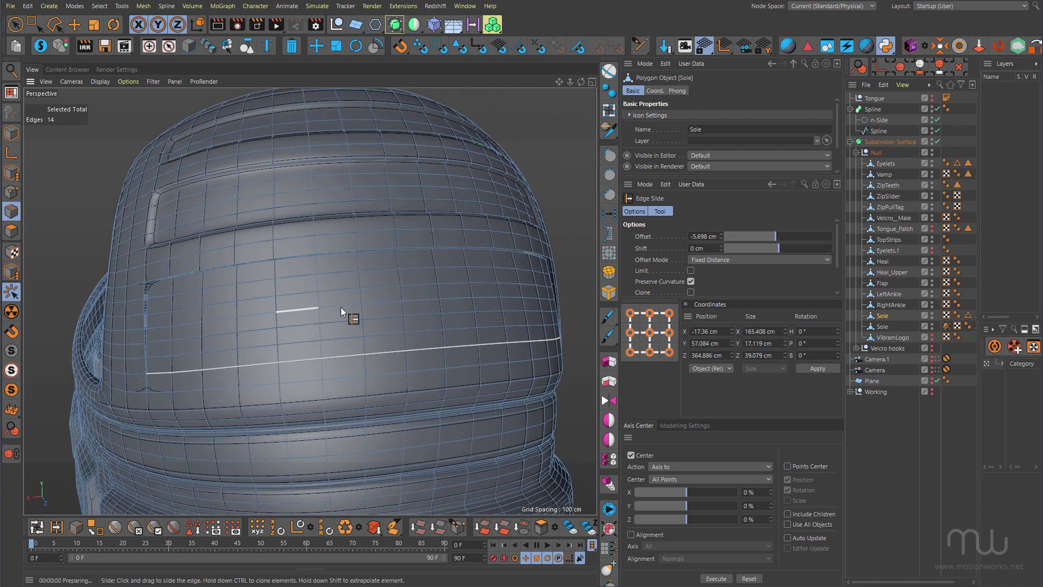
{"action": "left_click_drag", "start_coordinate": [317, 295], "coordinate": [291, 303], "text": "alt"}
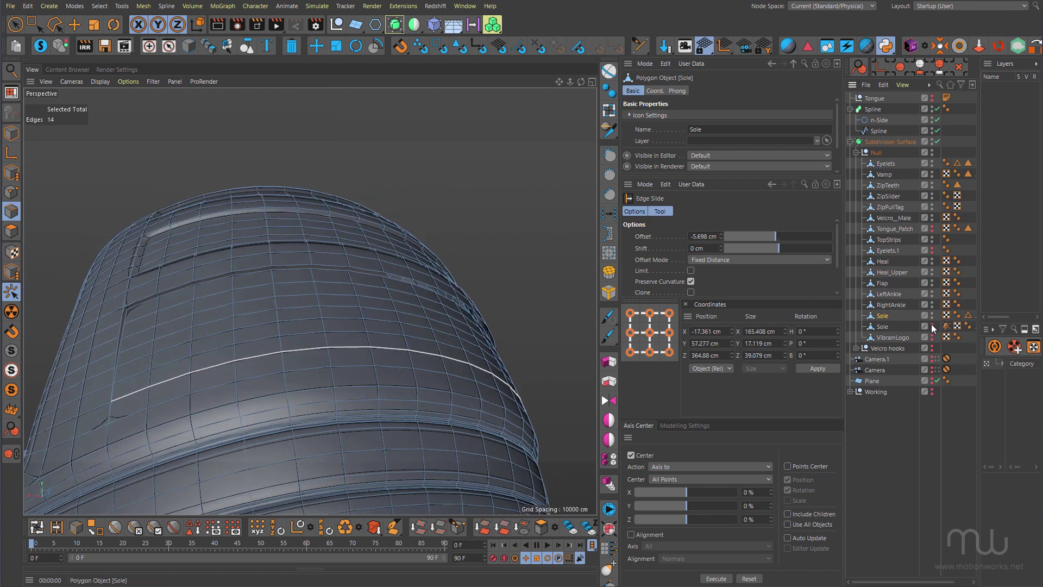
{"action": "left_click_drag", "start_coordinate": [309, 337], "coordinate": [314, 368], "text": "alt"}
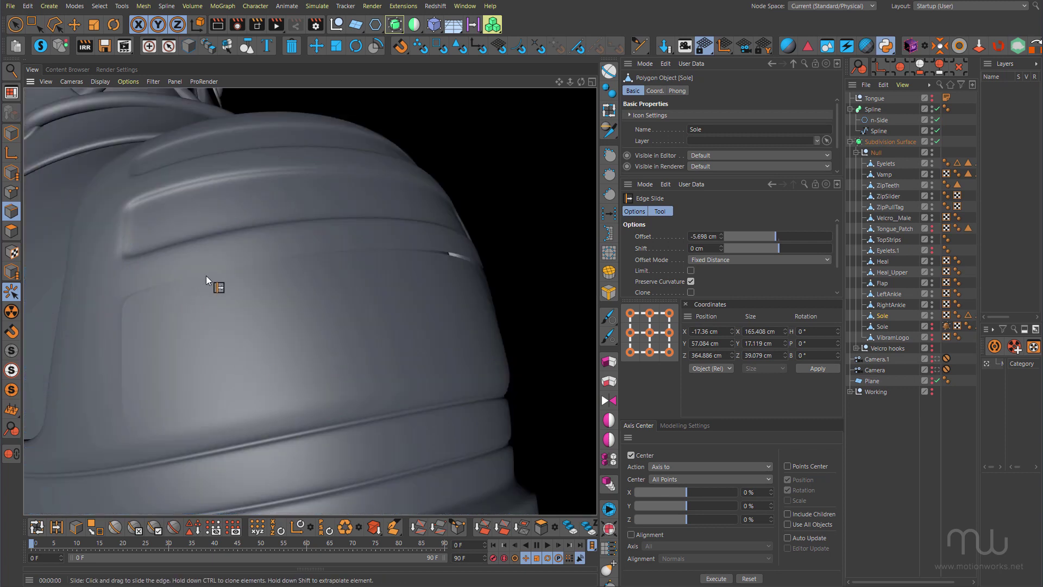
{"action": "scroll", "coordinate": [206, 275], "scroll_direction": "up", "scroll_amount": 3}
{"action": "key", "text": "q"}
Step: Select the inner and outer edge loops of the open gap along the band's upper edge and down its first side
{"action": "left_click_drag", "start_coordinate": [175, 294], "coordinate": [217, 341], "text": "alt"}
{"action": "middle_click_drag", "start_coordinate": [218, 332], "coordinate": [220, 276], "text": "alt"}
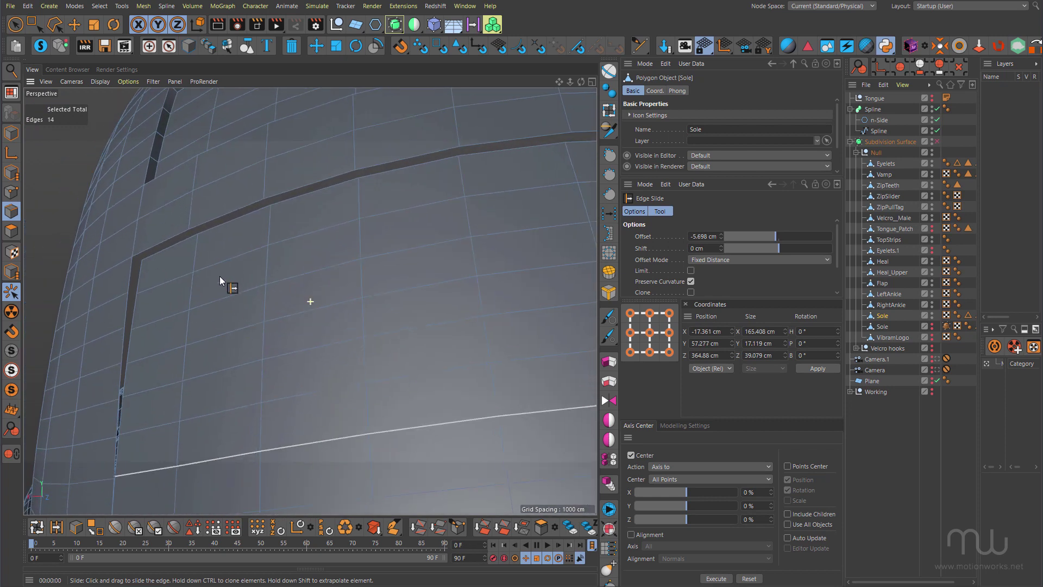
{"action": "double_click", "coordinate": [171, 246]}
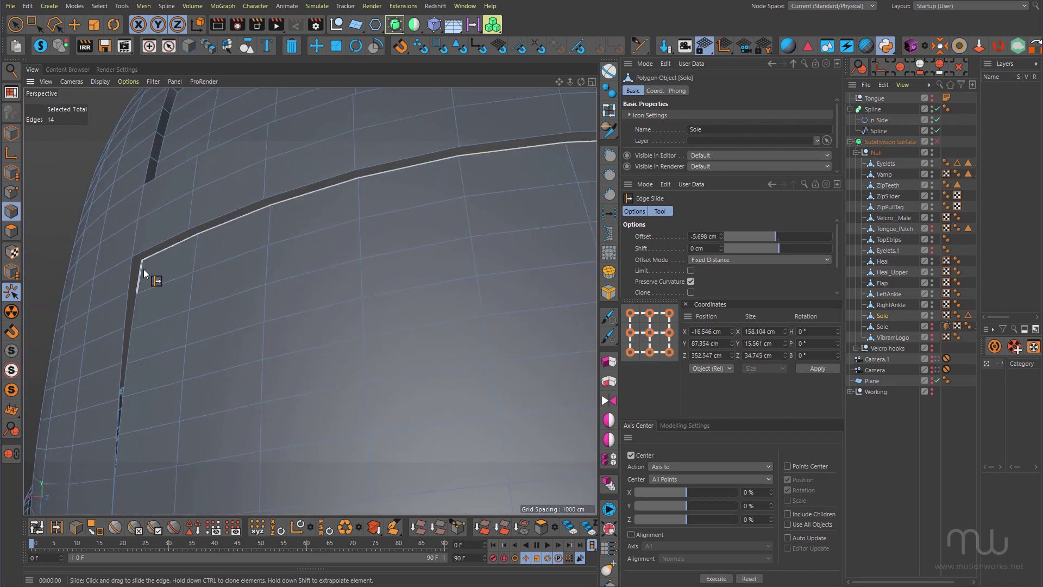
{"action": "double_click", "coordinate": [143, 271], "text": "shift"}
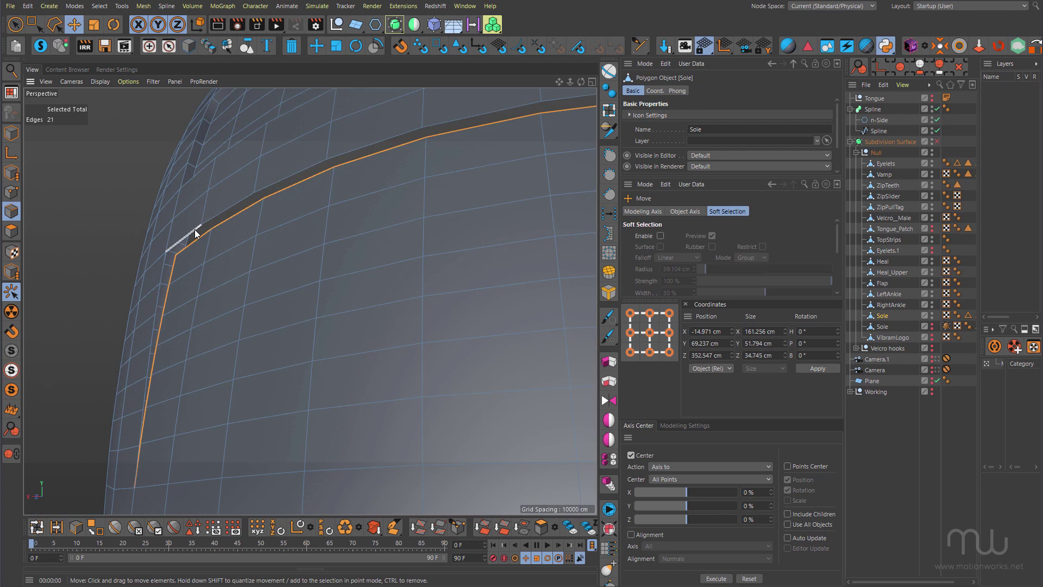
{"action": "double_click", "coordinate": [194, 234], "text": "shift"}
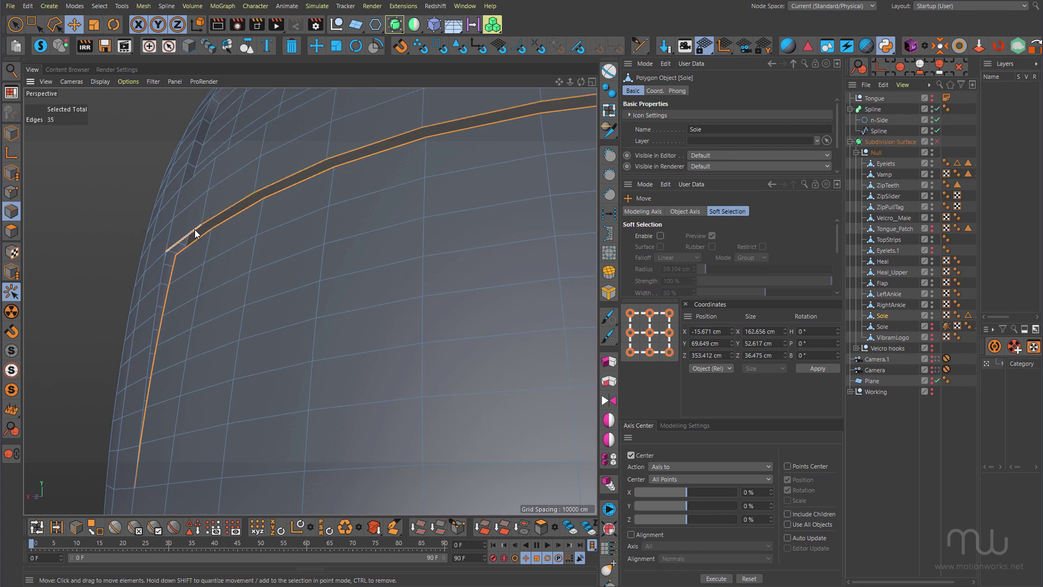
{"action": "double_click", "coordinate": [166, 271], "text": "shift"}
{"action": "key", "text": "ctrl+z"}
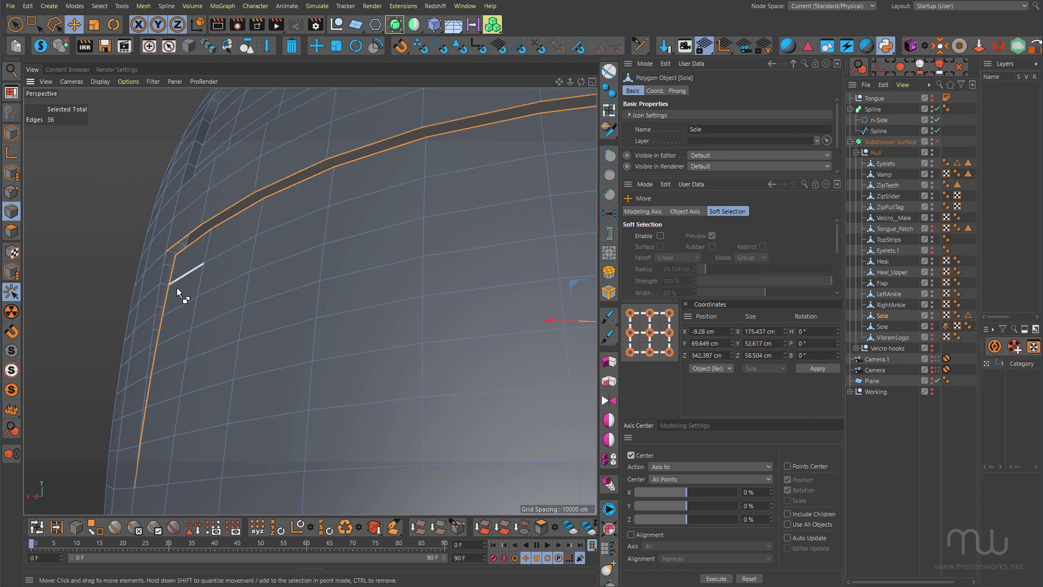
{"action": "key", "text": "ctrl+z"}
{"action": "double_click", "coordinate": [160, 276], "text": "shift"}
Step: Add the inner and outer side edges of the gap at the band's opposite end to the selection
{"action": "scroll", "coordinate": [206, 299], "scroll_direction": "down", "scroll_amount": 3}
{"action": "left_click_drag", "start_coordinate": [224, 303], "coordinate": [383, 332], "text": "alt"}
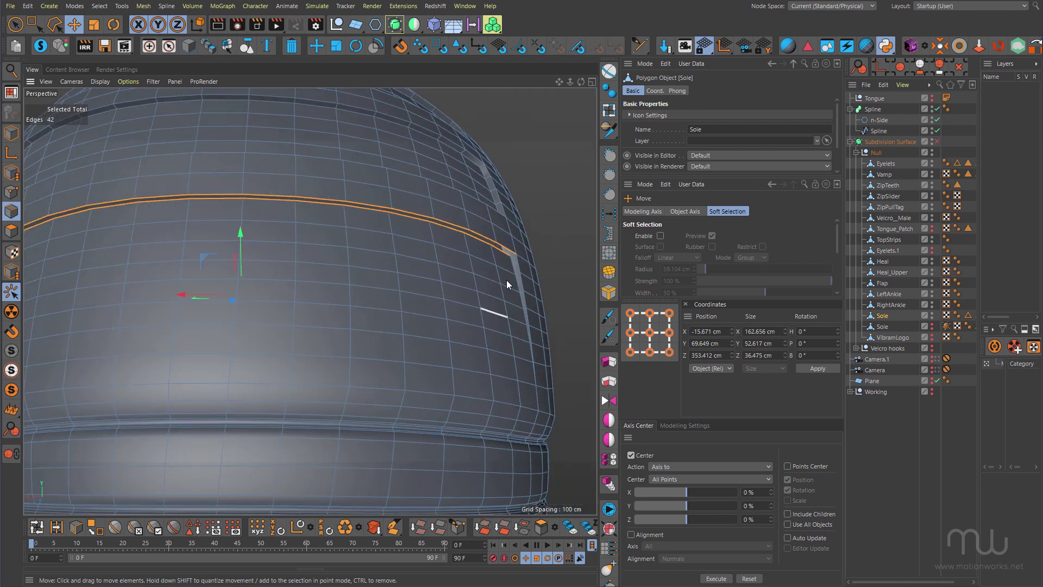
{"action": "scroll", "coordinate": [552, 266], "scroll_direction": "up", "scroll_amount": 5}
{"action": "left_click", "coordinate": [531, 260], "text": "shift"}
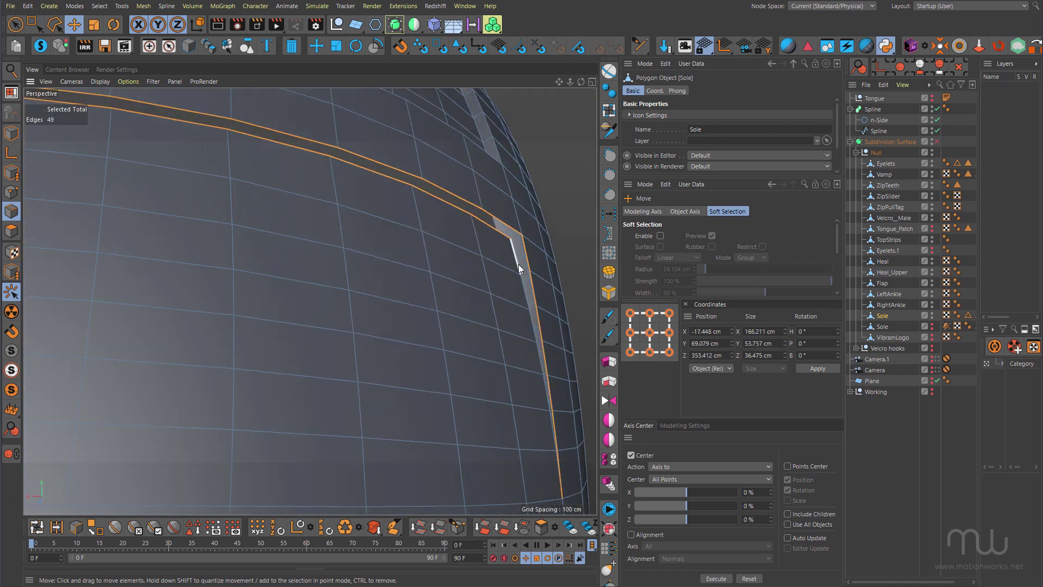
{"action": "double_click", "coordinate": [515, 257], "text": "shift"}
{"action": "left_click_drag", "start_coordinate": [393, 267], "coordinate": [407, 331], "text": "alt"}
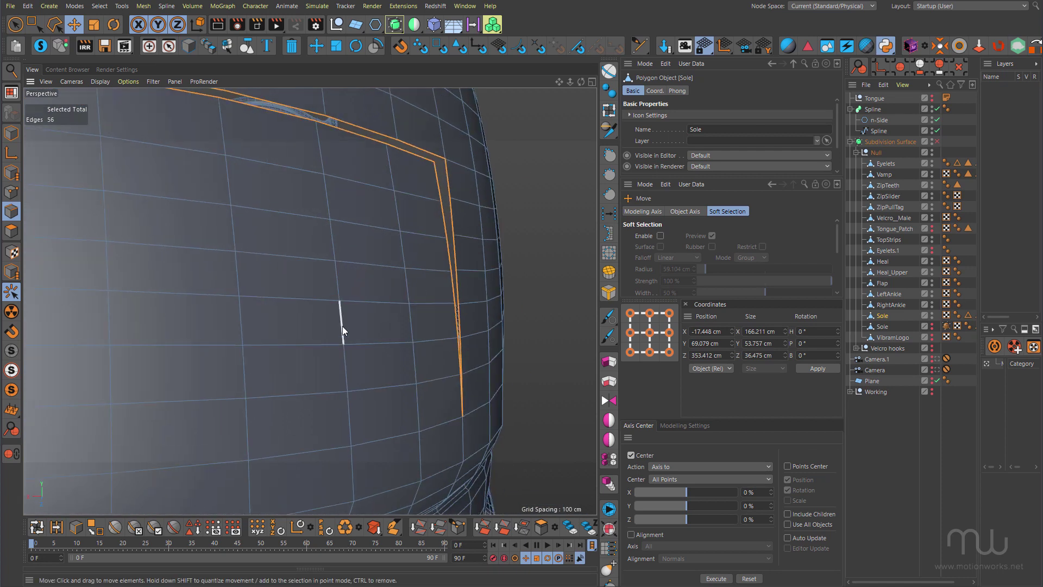
Step: Try closing the selected gap with Stitch and Sew from both upper corners of the band, undoing each attempt
{"action": "key", "text": "0"}
{"action": "key", "text": "e"}
{"action": "key", "text": "shift+c"}
{"action": "key", "text": "Escape"}
{"action": "key", "text": "m"}
{"action": "key", "text": "p"}
{"action": "middle_click_drag", "start_coordinate": [419, 164], "coordinate": [390, 204], "text": "alt"}
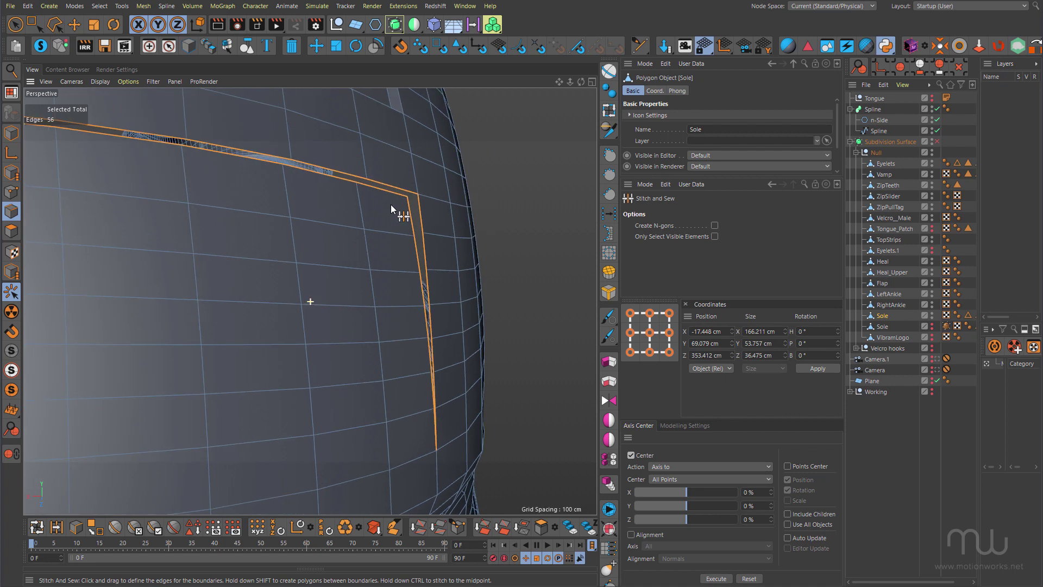
{"action": "right_click_drag", "start_coordinate": [393, 203], "coordinate": [416, 203], "text": "alt"}
{"action": "left_click_drag", "start_coordinate": [416, 202], "coordinate": [429, 188], "text": "alt"}
{"action": "key", "text": "ctrl+z"}
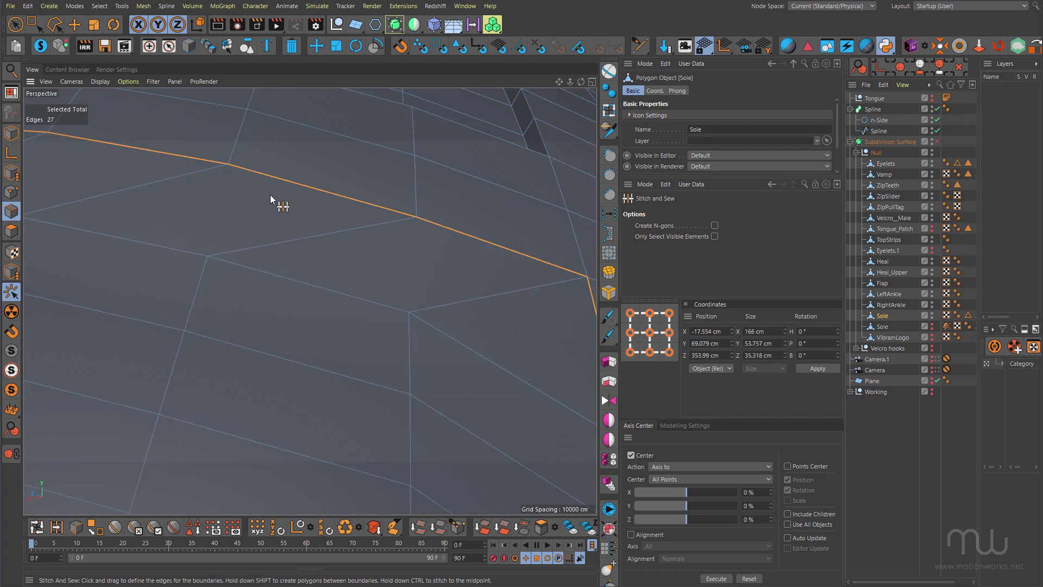
{"action": "key", "text": "ctrl+z"}
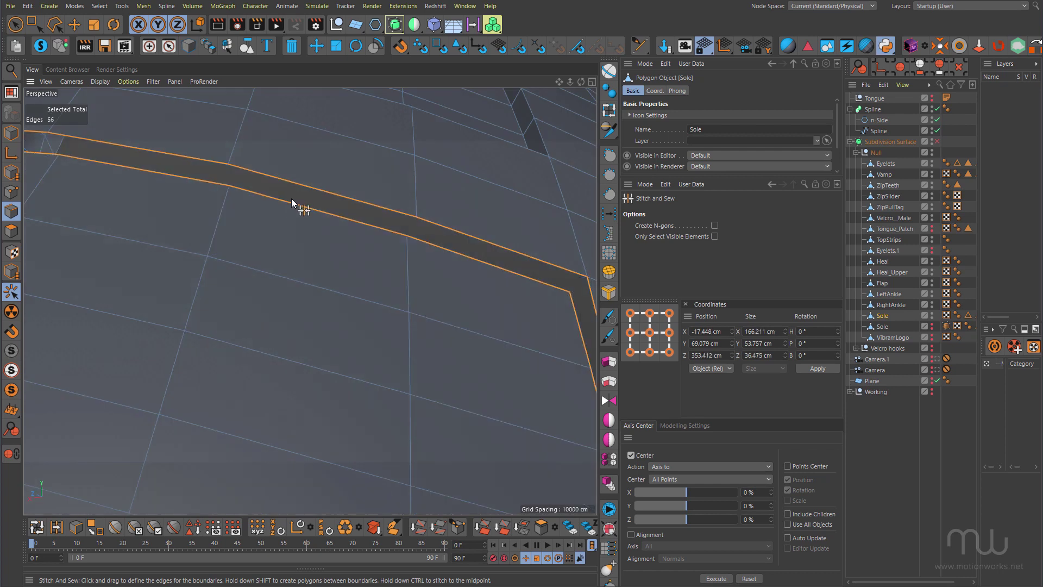
{"action": "left_click_drag", "start_coordinate": [292, 198], "coordinate": [190, 295], "text": "alt"}
{"action": "scroll", "coordinate": [156, 300], "scroll_direction": "up", "scroll_amount": 4}
{"action": "left_click_drag", "start_coordinate": [309, 301], "coordinate": [205, 372], "text": "alt"}
{"action": "key", "text": "ctrl+z"}
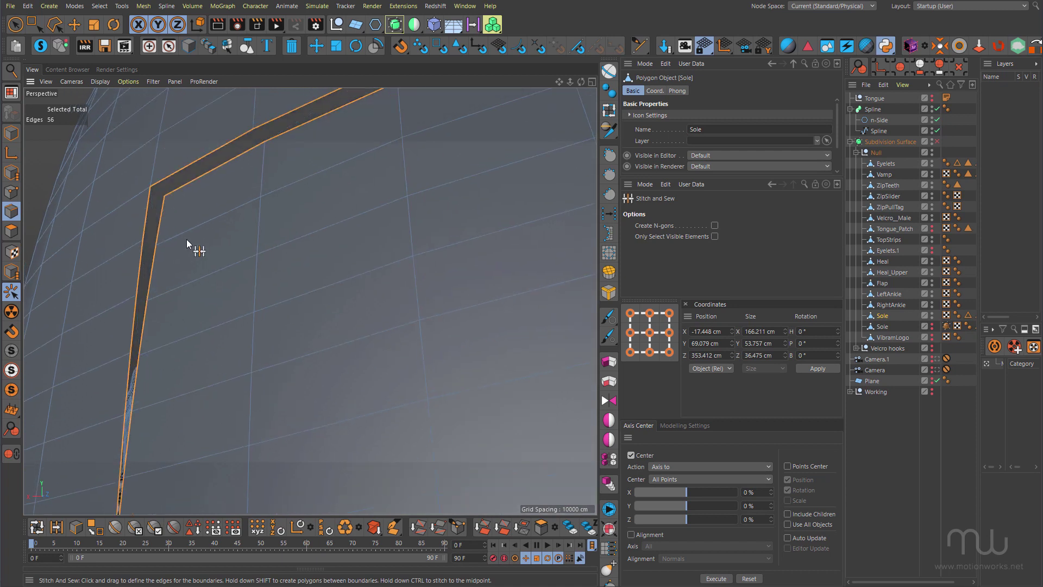
Step: Bridge the facing edges of the gap piece by piece along the band's upper edge and sides
{"action": "left_click_drag", "start_coordinate": [187, 239], "coordinate": [165, 236], "text": "alt"}
{"action": "scroll", "coordinate": [165, 239], "scroll_direction": "up", "scroll_amount": 1}
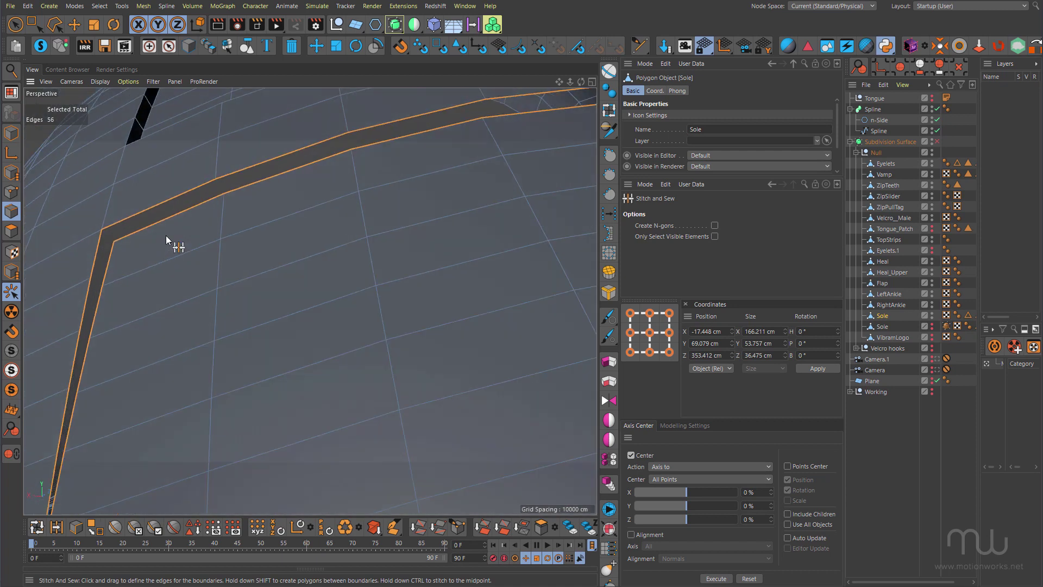
{"action": "key", "text": "m"}
{"action": "key", "text": "b"}
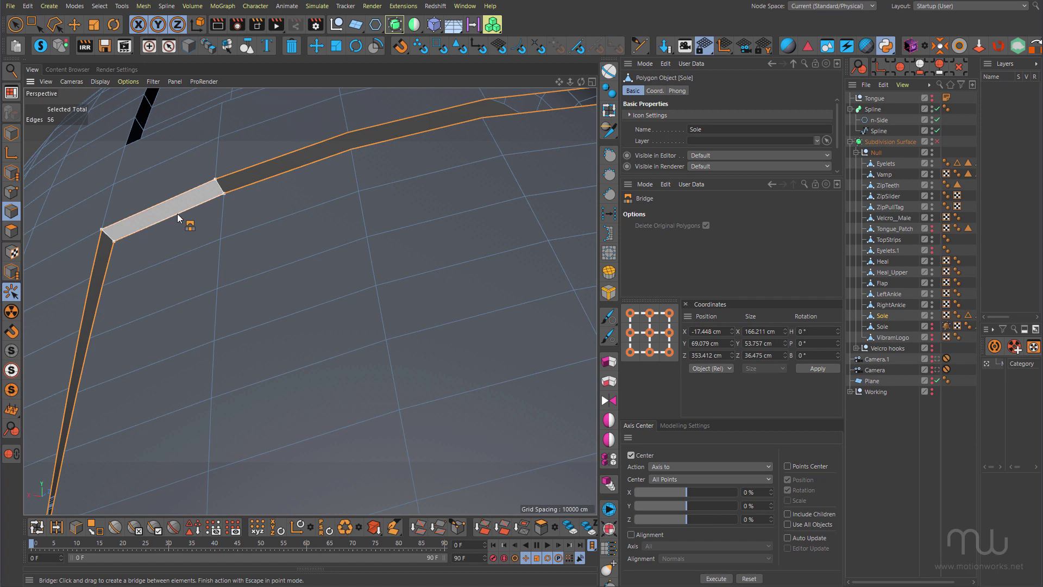
{"action": "left_click_drag", "start_coordinate": [248, 172], "coordinate": [253, 182]}
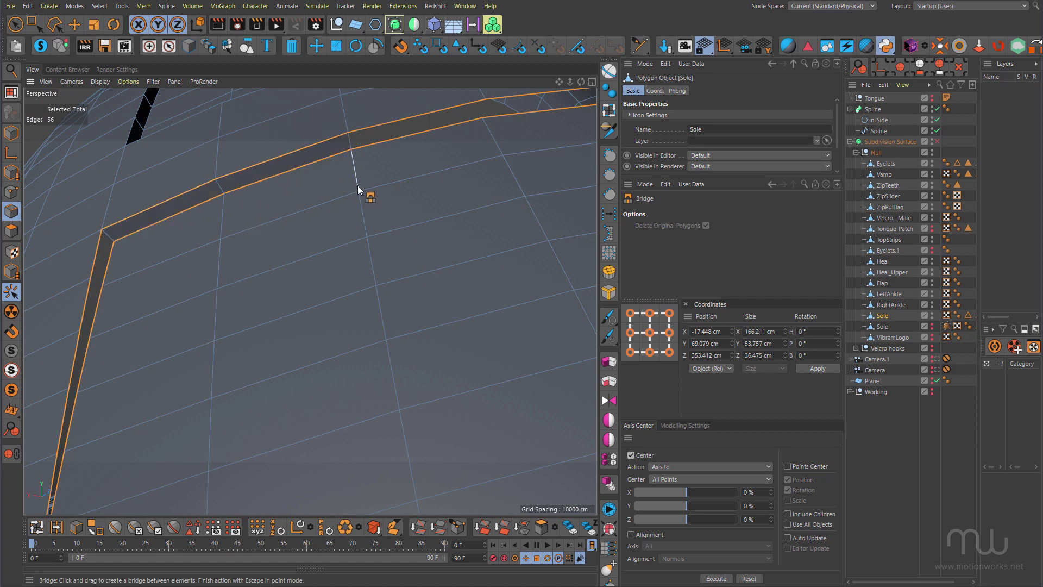
{"action": "middle_click_drag", "start_coordinate": [360, 210], "coordinate": [252, 281], "text": "alt"}
{"action": "left_click_drag", "start_coordinate": [282, 189], "coordinate": [289, 205]}
Step: Preview the bridged band with subdivision smoothing on and test-render it in the viewport
{"action": "left_click_drag", "start_coordinate": [289, 205], "coordinate": [248, 297], "text": "alt"}
{"action": "left_click_drag", "start_coordinate": [230, 305], "coordinate": [220, 336], "text": "alt"}
{"action": "key", "text": "q"}
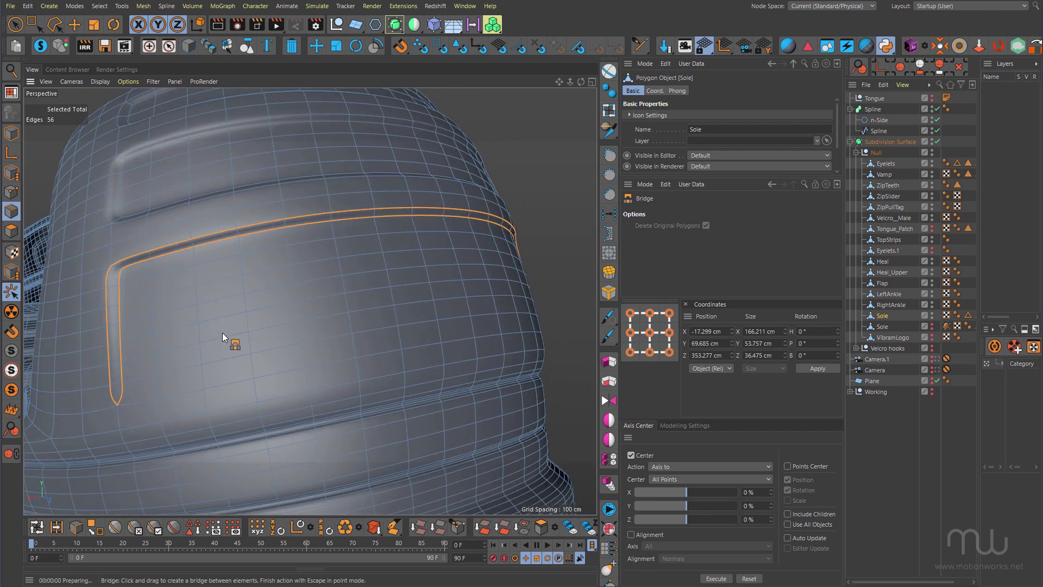
{"action": "key", "text": "ctrl+r"}
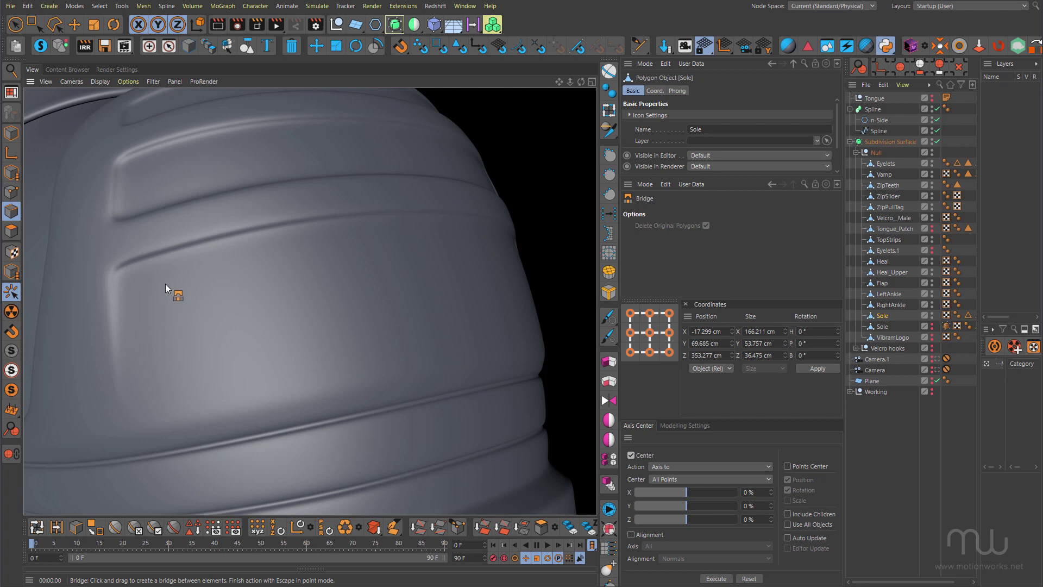
{"action": "key", "text": "q"}
Step: Set the project's View Clipping to Small for close-up work on the narrow side gap
{"action": "left_click_drag", "start_coordinate": [295, 263], "coordinate": [250, 273], "text": "alt"}
{"action": "right_click_drag", "start_coordinate": [189, 271], "coordinate": [295, 236], "text": "alt"}
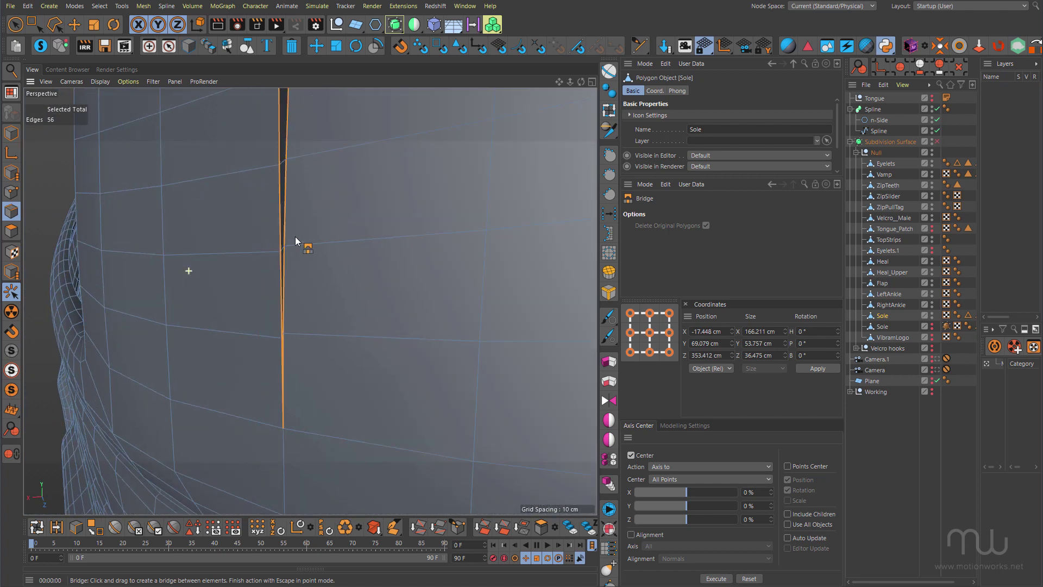
{"action": "left_click_drag", "start_coordinate": [295, 237], "coordinate": [302, 269], "text": "alt"}
{"action": "left_click_drag", "start_coordinate": [309, 212], "coordinate": [327, 265], "text": "alt"}
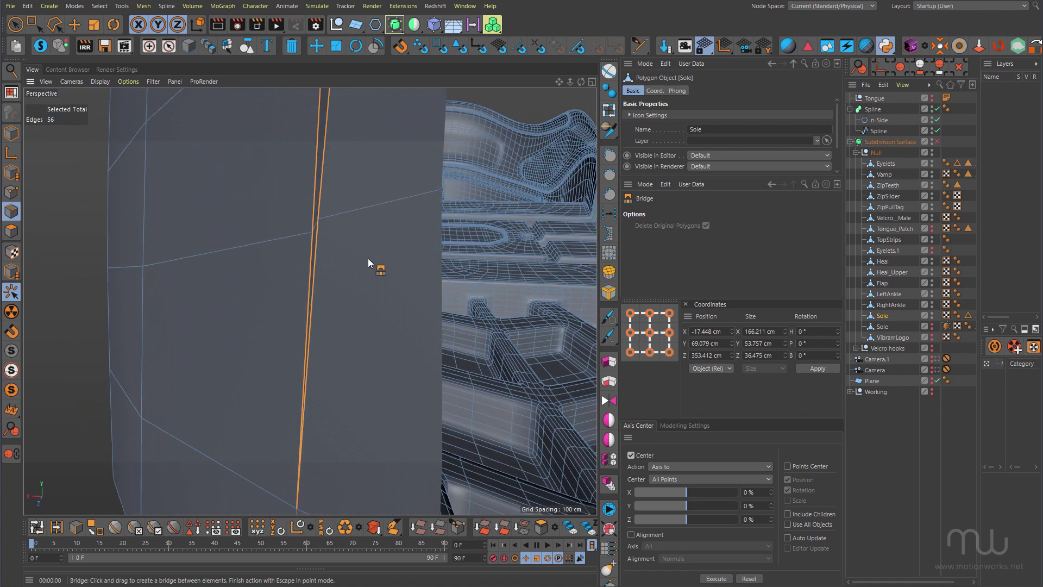
{"action": "key", "text": "shift+v"}
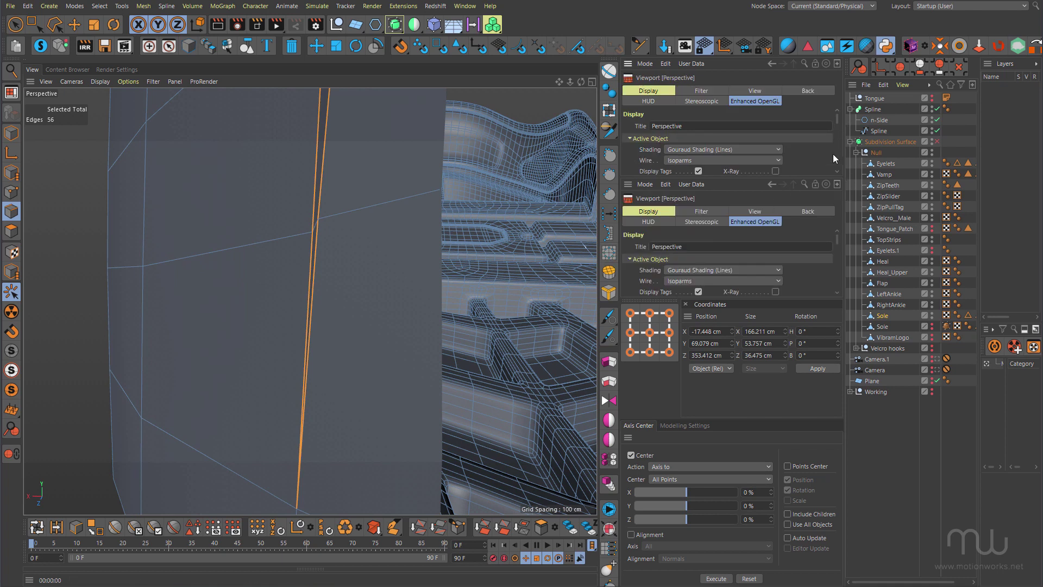
{"action": "left_click_drag", "start_coordinate": [787, 179], "coordinate": [737, 213]}
{"action": "key", "text": "ctrl+d"}
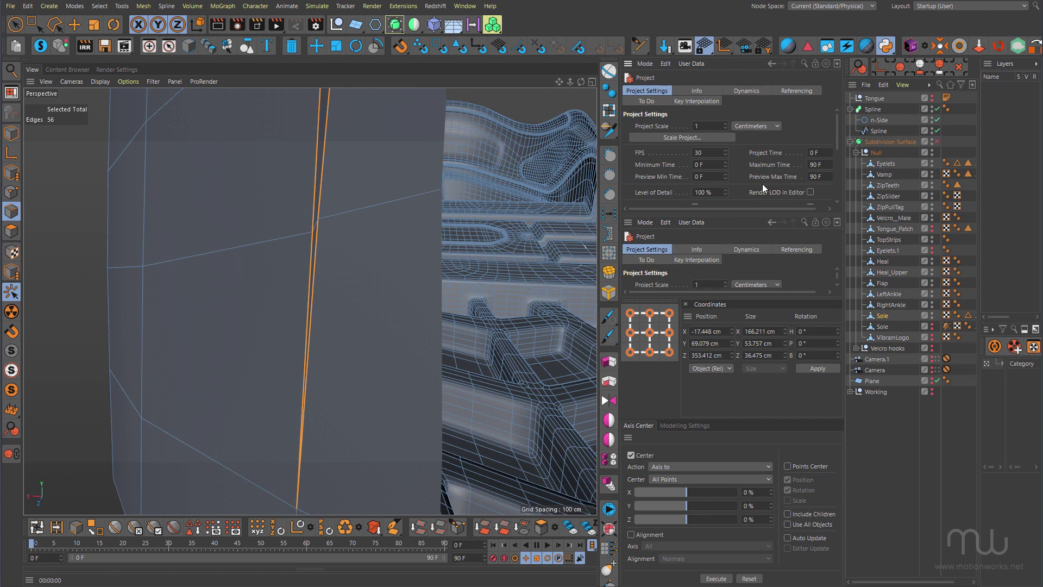
{"action": "left_click_drag", "start_coordinate": [836, 138], "coordinate": [833, 186]}
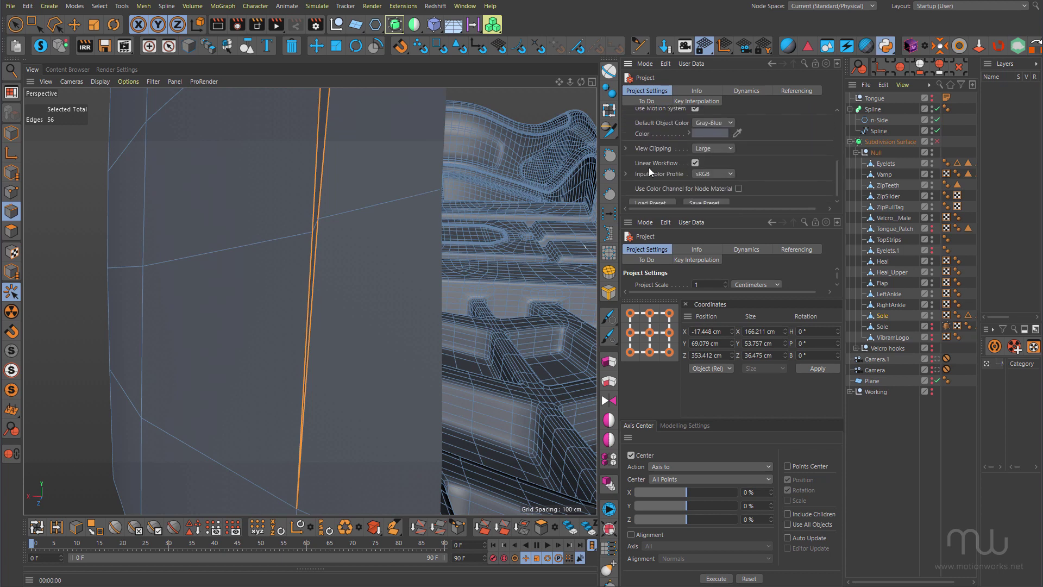
{"action": "left_click", "coordinate": [716, 150]}
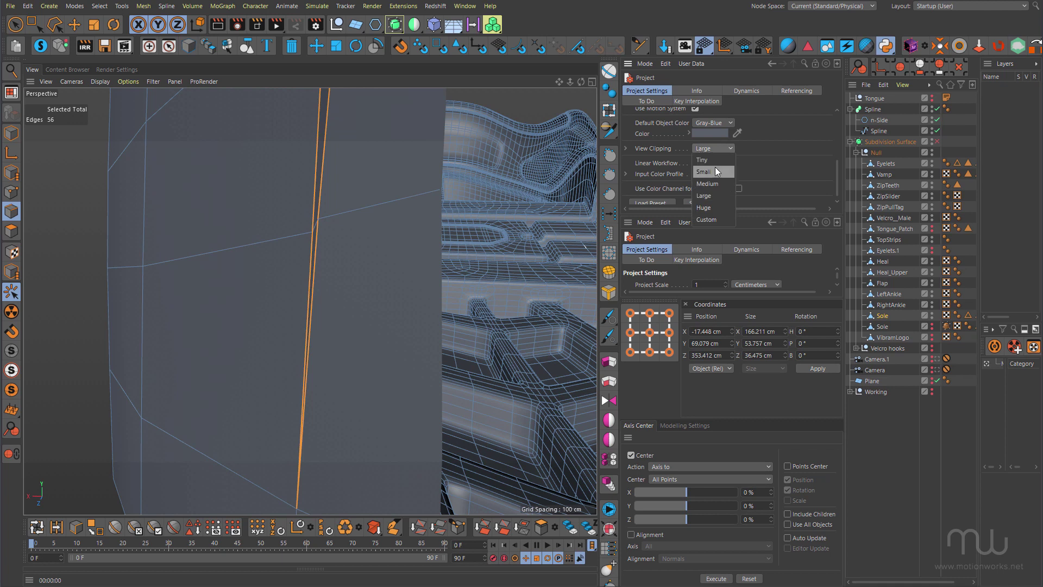
{"action": "left_click", "coordinate": [716, 168]}
{"action": "right_click_drag", "start_coordinate": [335, 237], "coordinate": [378, 228], "text": "alt"}
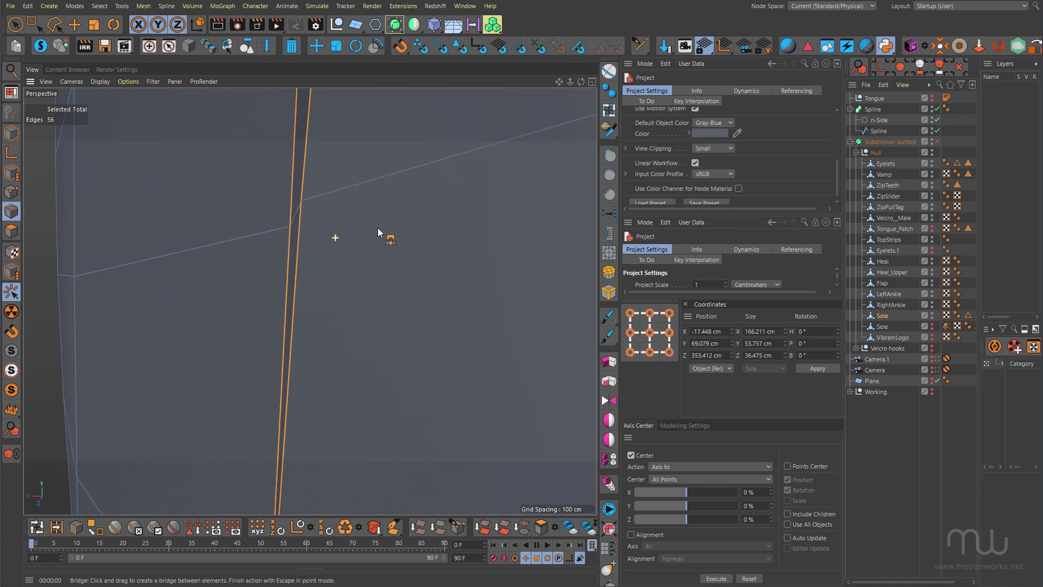
{"action": "scroll", "coordinate": [283, 225], "scroll_direction": "up", "scroll_amount": 5}
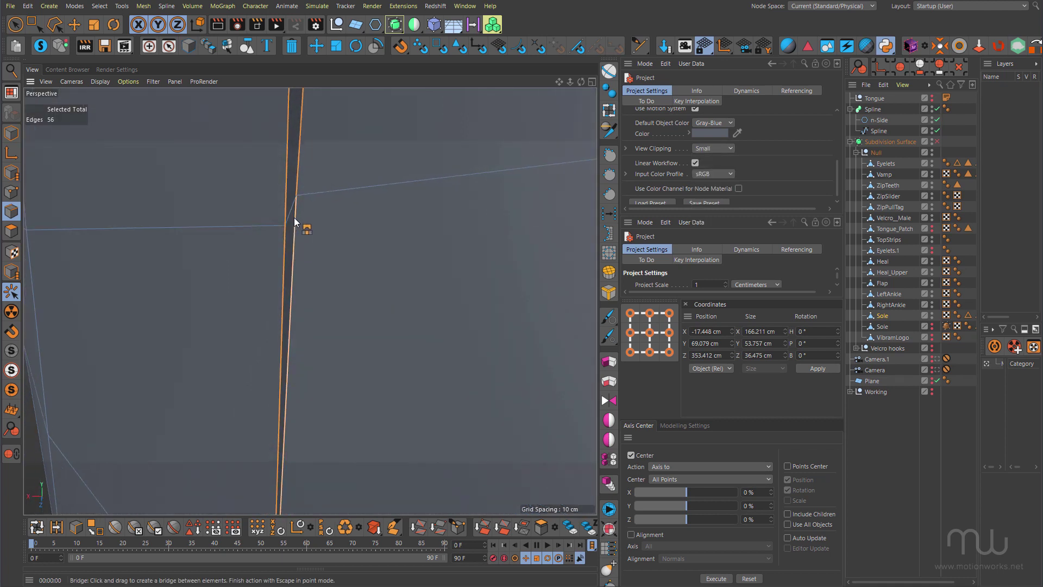
{"action": "scroll", "coordinate": [306, 257], "scroll_direction": "down", "scroll_amount": 2}
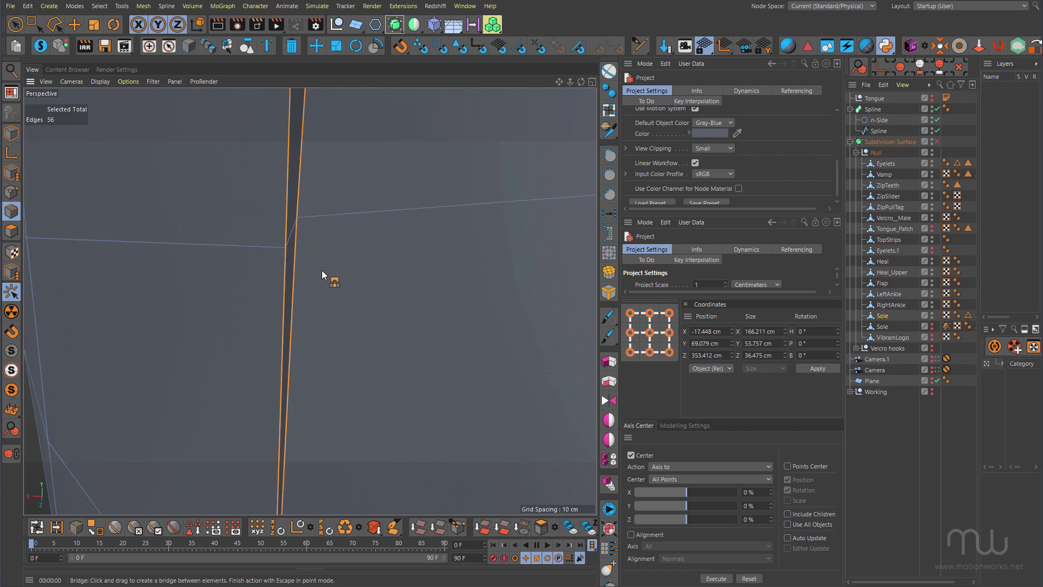
Step: Cut a loop along the middle of the bridged strip at about 52.25% using Loop/Path Cut with Proportional offset mode
{"action": "key", "text": "q"}
{"action": "right_click_drag", "start_coordinate": [286, 259], "coordinate": [380, 226], "text": "alt"}
{"action": "mouse_move", "coordinate": [379, 243]}
{"action": "left_mouse_down", "text": "alt"}
{"action": "mouse_move", "coordinate": [404, 244]}
{"action": "mouse_move", "coordinate": [370, 238]}
{"action": "mouse_move", "coordinate": [401, 223]}
{"action": "mouse_move", "coordinate": [380, 236]}
{"action": "left_mouse_up", "text": "alt"}
{"action": "key", "text": "k"}
{"action": "key", "text": "l"}
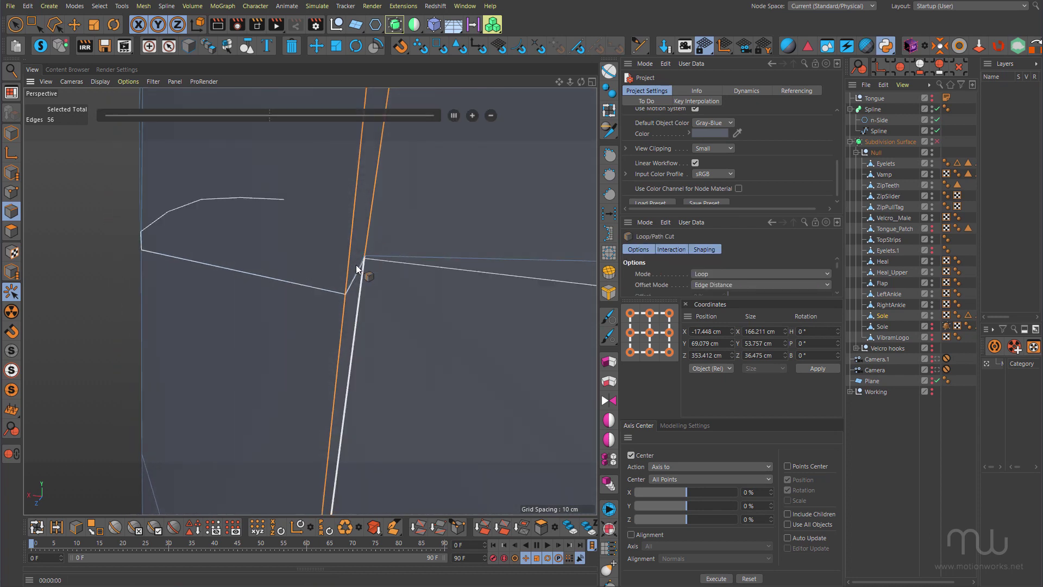
{"action": "left_click_drag", "start_coordinate": [369, 268], "coordinate": [345, 214], "text": "alt"}
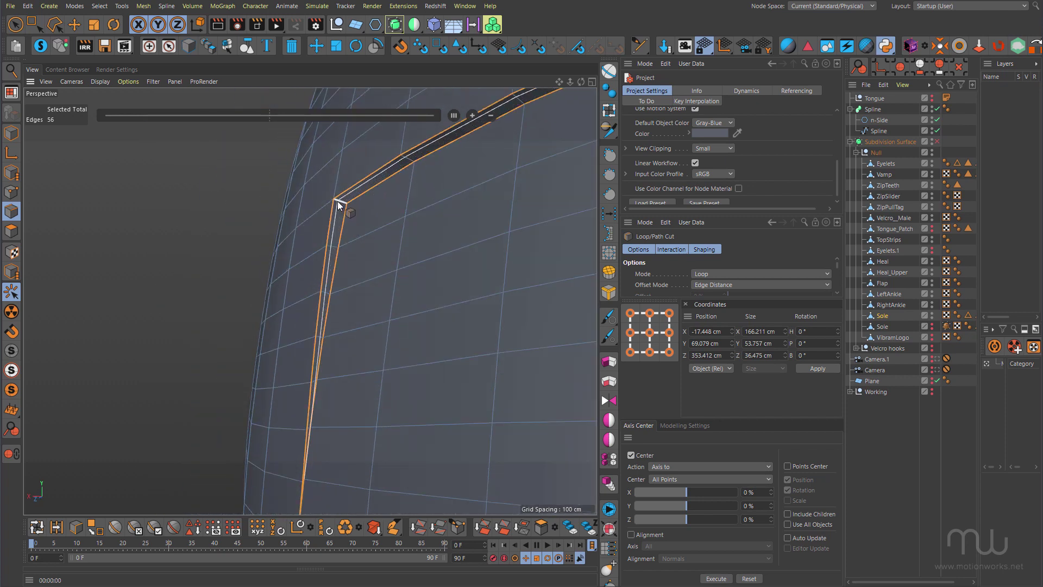
{"action": "left_click", "coordinate": [721, 286]}
{"action": "left_click", "coordinate": [721, 297]}
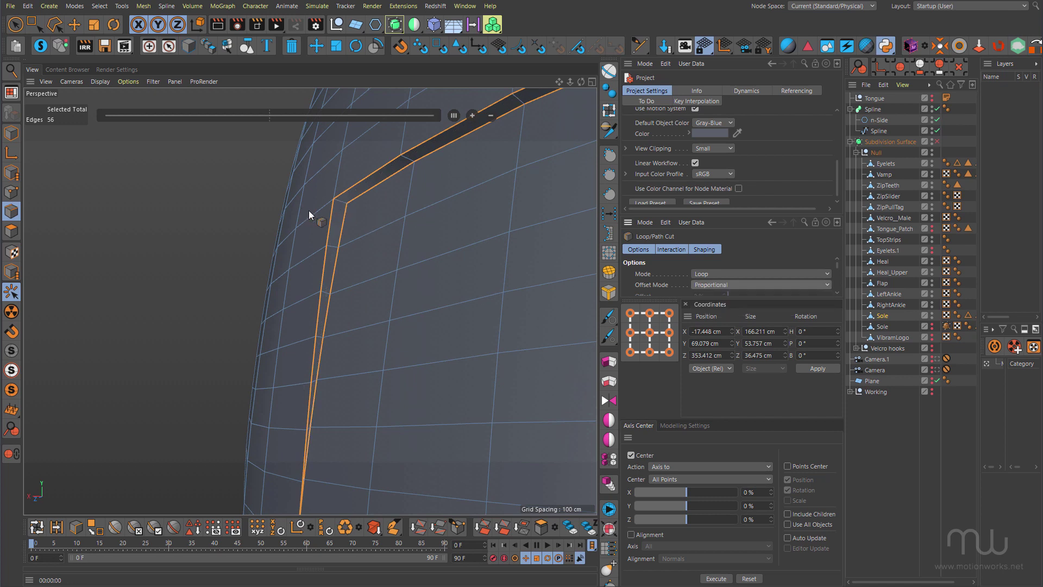
{"action": "left_click", "coordinate": [341, 200]}
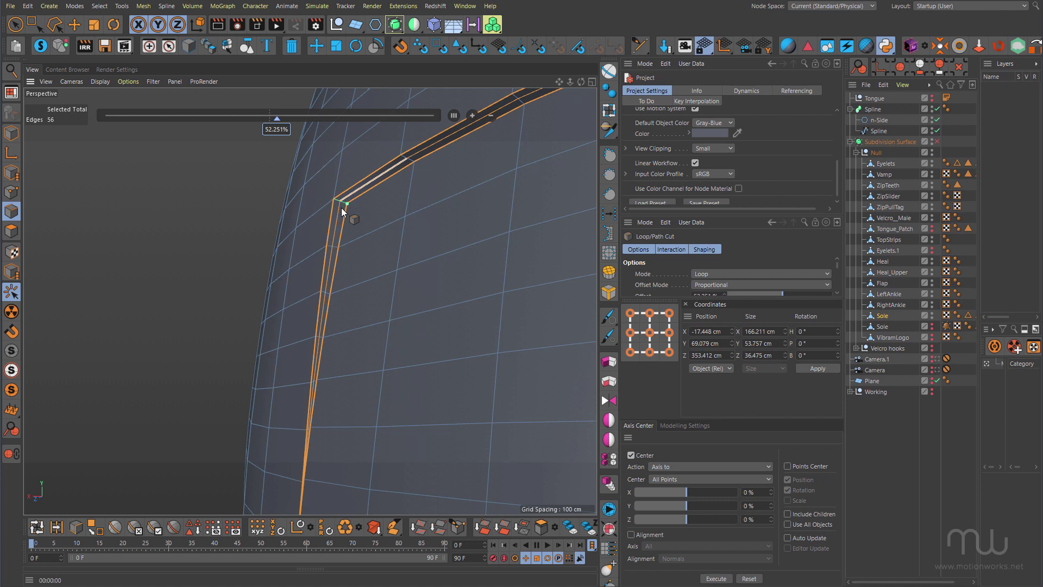
{"action": "left_click_drag", "start_coordinate": [313, 342], "coordinate": [302, 369], "text": "alt"}
{"action": "right_click_drag", "start_coordinate": [302, 369], "coordinate": [374, 342], "text": "alt"}
{"action": "left_click_drag", "start_coordinate": [374, 342], "coordinate": [327, 335], "text": "alt"}
{"action": "left_click_drag", "start_coordinate": [294, 393], "coordinate": [322, 360], "text": "alt"}
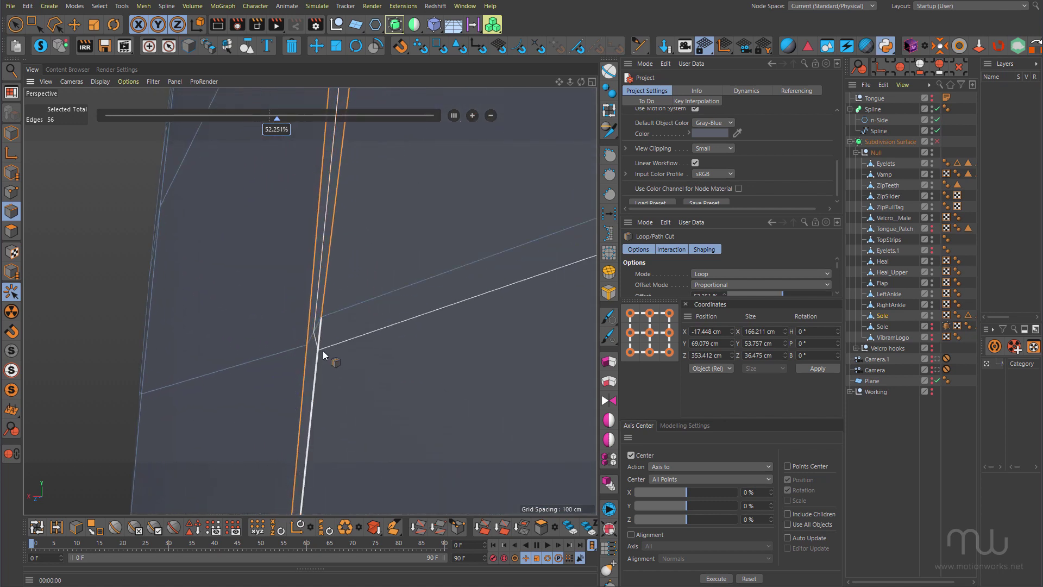
Step: Slide the kinked loop points at the narrow side gap into better alignment using the Slide tool in point mode
{"action": "key", "text": "m"}
{"action": "key", "text": "o"}
{"action": "key", "text": "Return"}
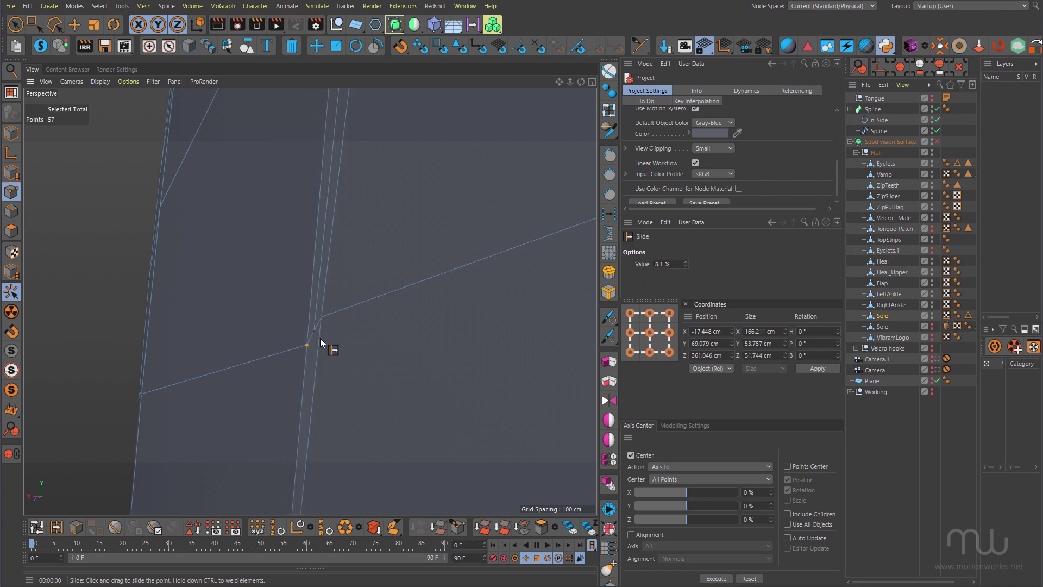
{"action": "scroll", "coordinate": [379, 339], "scroll_direction": "down", "scroll_amount": 2}
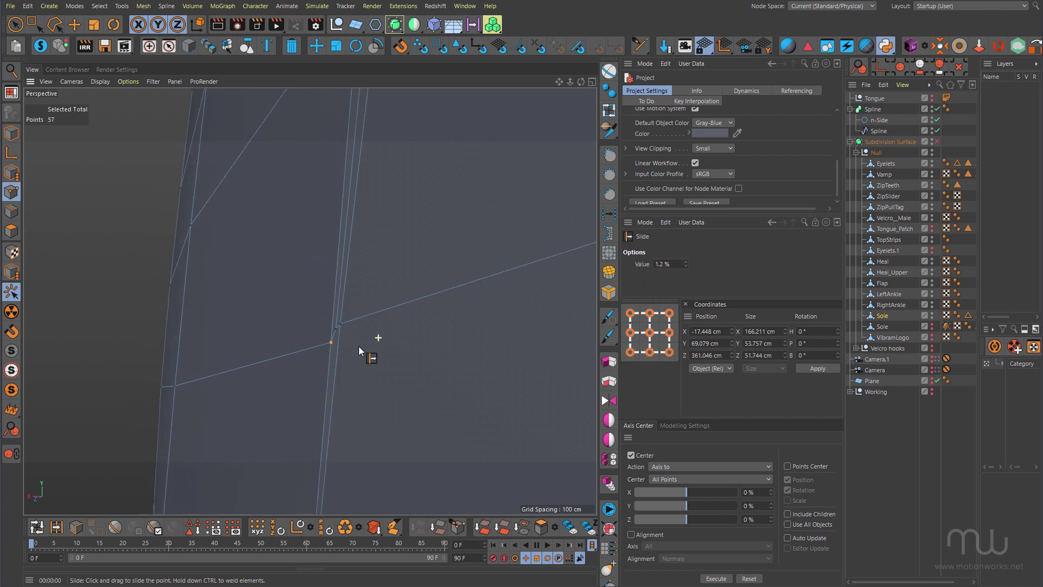
{"action": "scroll", "coordinate": [361, 343], "scroll_direction": "down", "scroll_amount": 6}
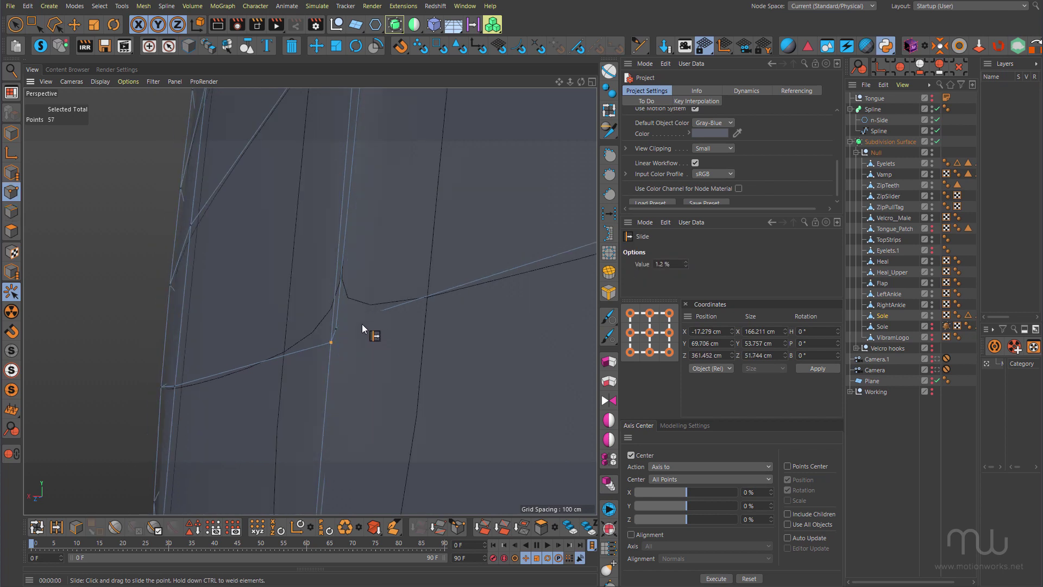
Step: Preview the band's corner with subdivision smoothing, test-render the viewport, and return to the unsmoothed mesh
{"action": "left_click_drag", "start_coordinate": [435, 319], "coordinate": [258, 244], "text": "alt"}
{"action": "key", "text": "ctrl+r"}
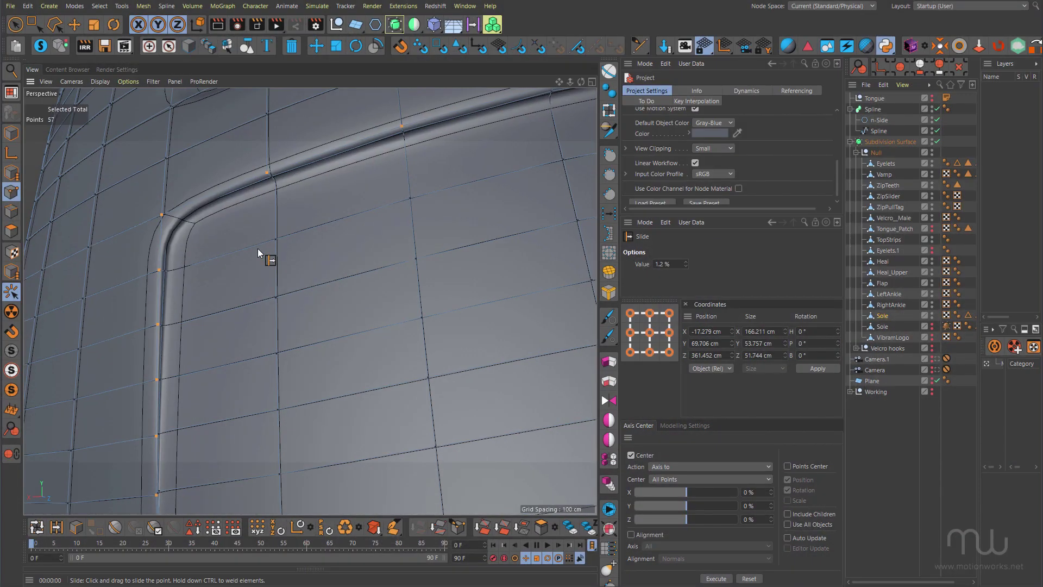
{"action": "key", "text": "q"}
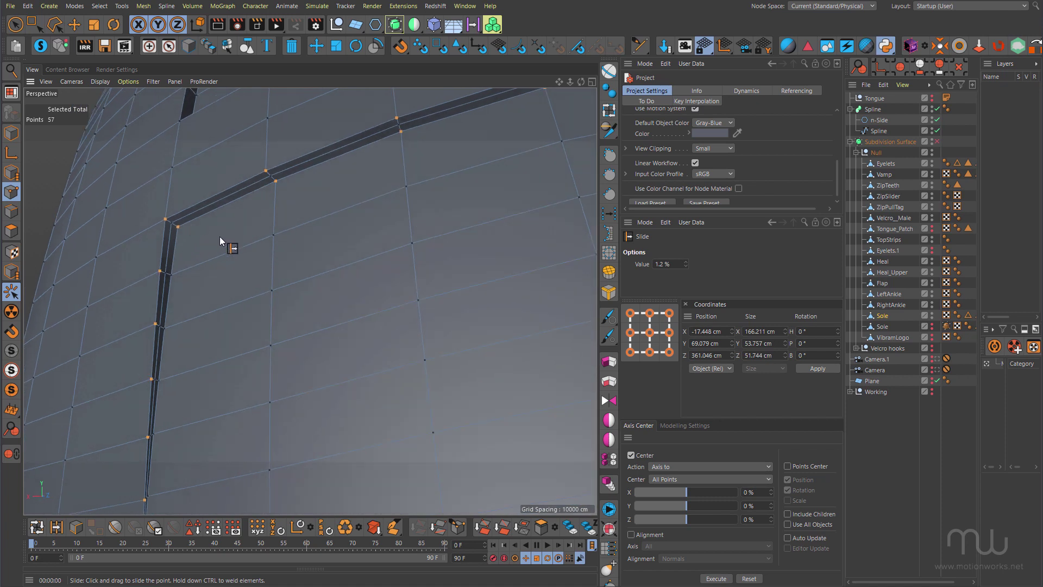
Step: Examine the new loop's points along the band's upper edge and opposite side for misaligned vertices
{"action": "left_click_drag", "start_coordinate": [217, 235], "coordinate": [228, 240], "text": "alt"}
{"action": "right_click_drag", "start_coordinate": [226, 239], "coordinate": [410, 273], "text": "alt"}
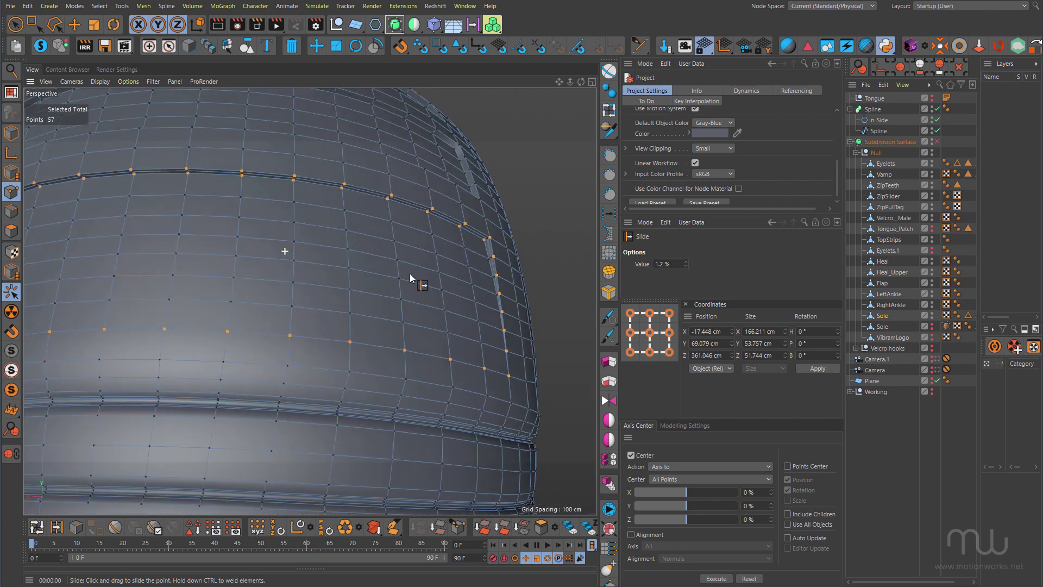
{"action": "left_click_drag", "start_coordinate": [409, 274], "coordinate": [298, 220], "text": "alt"}
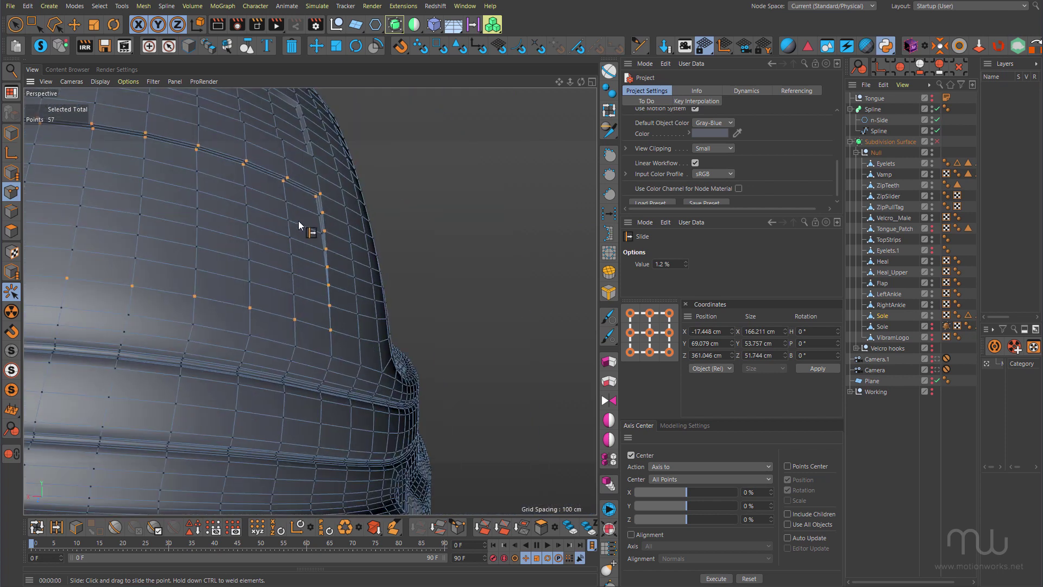
{"action": "right_click_drag", "start_coordinate": [309, 220], "coordinate": [329, 230], "text": "alt"}
{"action": "left_click_drag", "start_coordinate": [329, 230], "coordinate": [351, 321], "text": "alt"}
{"action": "right_click_drag", "start_coordinate": [351, 325], "coordinate": [399, 363], "text": "alt"}
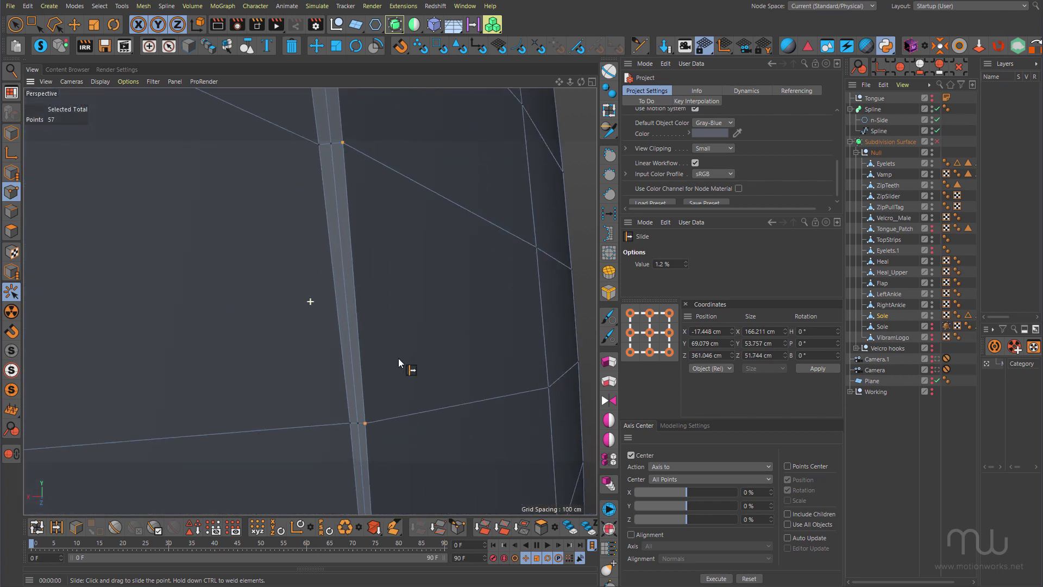
{"action": "right_click_drag", "start_coordinate": [396, 403], "coordinate": [365, 405], "text": "alt"}
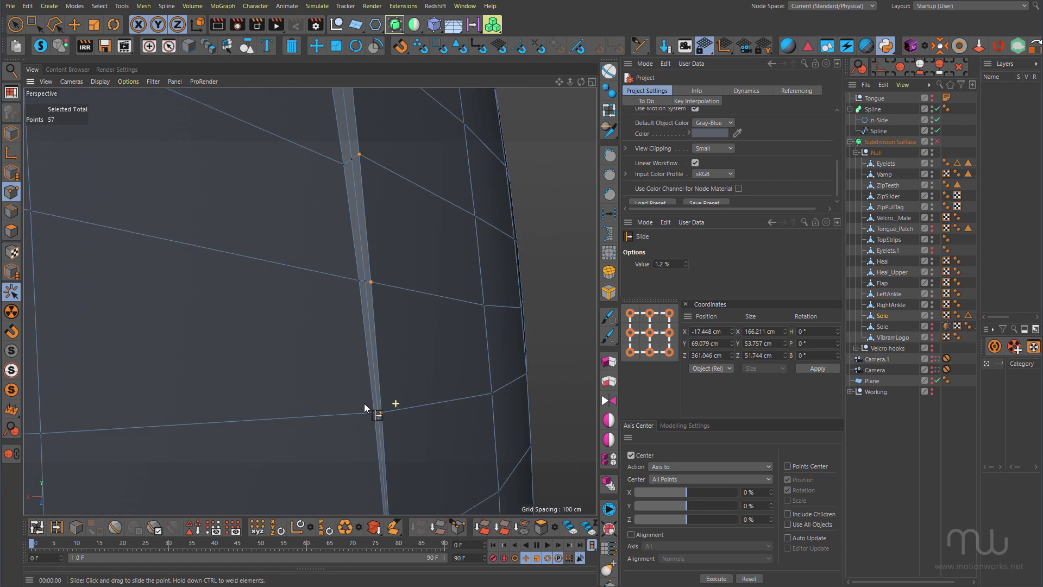
{"action": "left_click_drag", "start_coordinate": [365, 405], "coordinate": [366, 339], "text": "alt"}
{"action": "right_click_drag", "start_coordinate": [413, 481], "coordinate": [261, 329], "text": "alt"}
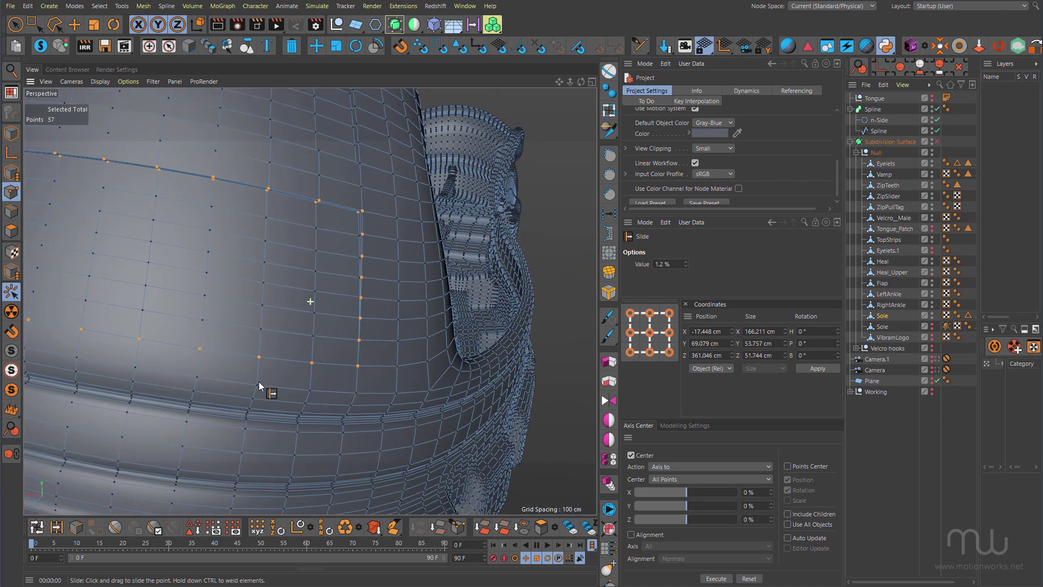
{"action": "middle_click_drag", "start_coordinate": [260, 329], "coordinate": [350, 274], "text": "alt"}
{"action": "key", "text": "q"}
{"action": "left_click_drag", "start_coordinate": [350, 274], "coordinate": [263, 278], "text": "alt"}
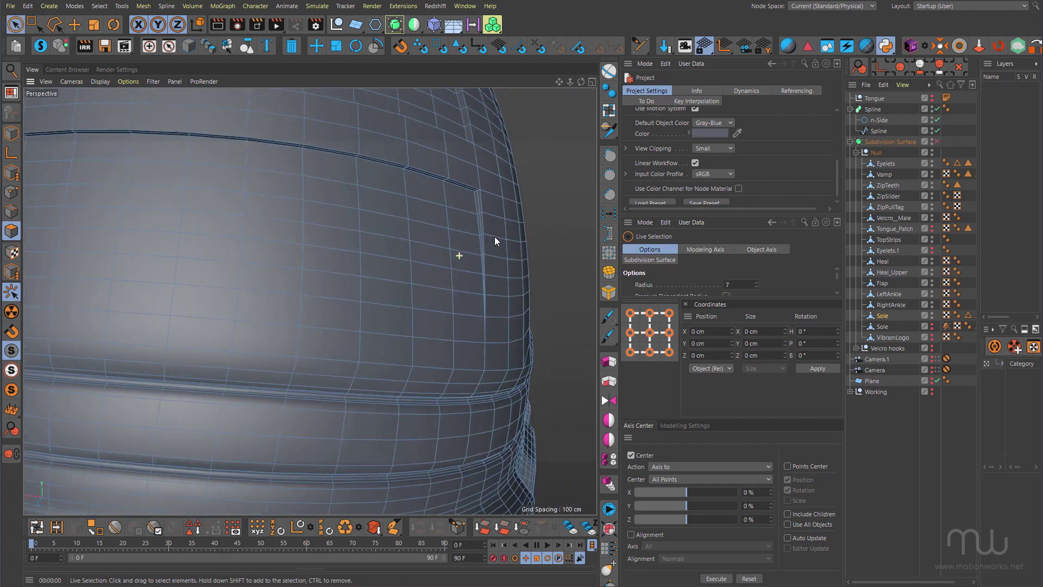
Step: Paint-select a polygon block three wide and seven high below the band's upper edge and examine it from several angles
{"action": "mouse_move", "coordinate": [492, 232]}
{"action": "left_mouse_down", "text": "alt"}
{"action": "mouse_move", "coordinate": [455, 236]}
{"action": "mouse_move", "coordinate": [459, 201]}
{"action": "mouse_move", "coordinate": [467, 345]}
{"action": "left_mouse_up", "text": "alt"}
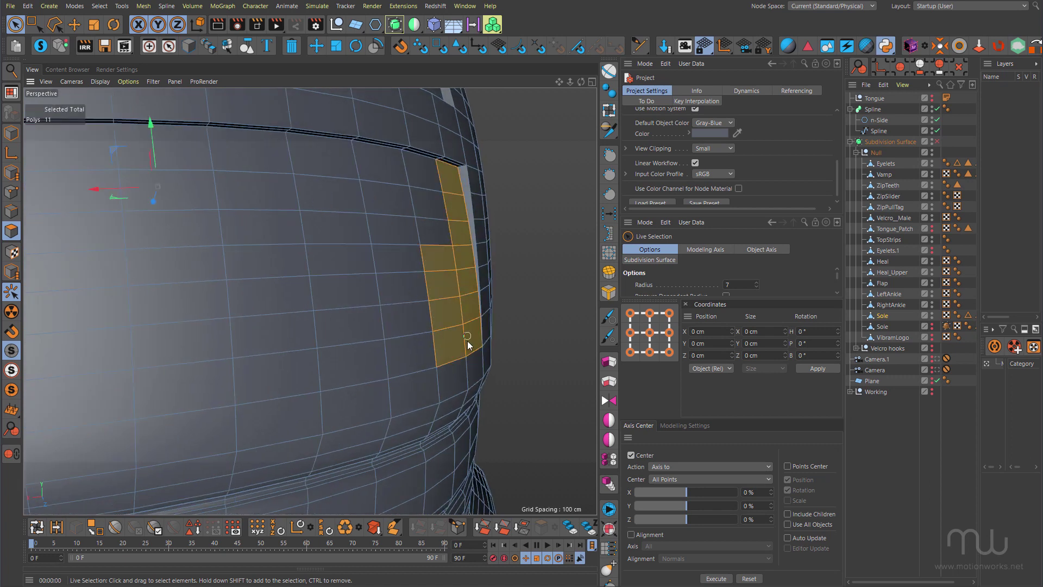
{"action": "left_click_drag", "start_coordinate": [416, 181], "coordinate": [425, 354]}
{"action": "left_click_drag", "start_coordinate": [466, 344], "coordinate": [431, 346], "text": "alt"}
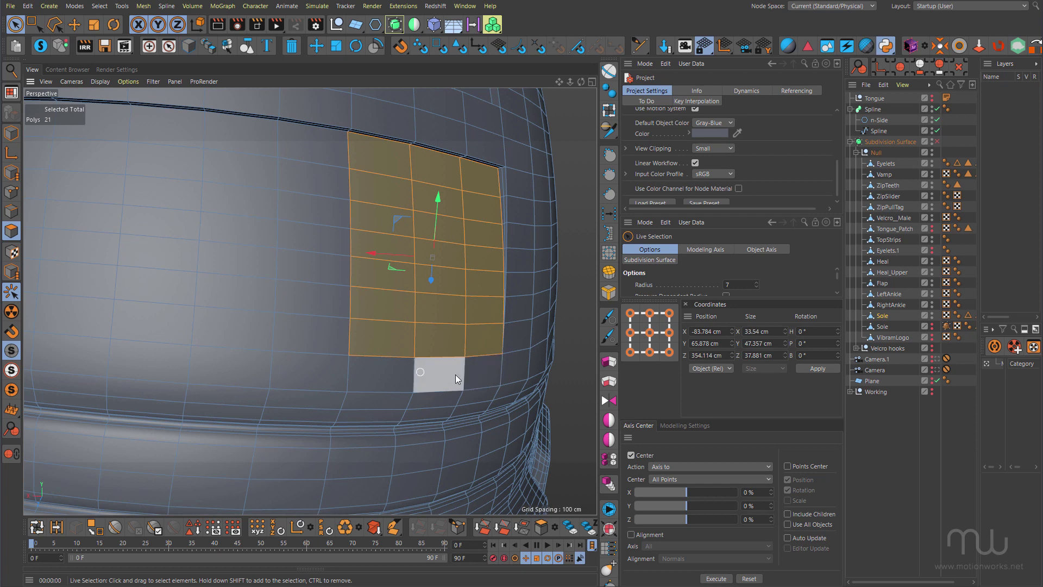
{"action": "left_click_drag", "start_coordinate": [335, 353], "coordinate": [379, 350], "text": "alt"}
{"action": "right_click_drag", "start_coordinate": [379, 347], "coordinate": [331, 346], "text": "alt"}
{"action": "left_click_drag", "start_coordinate": [370, 344], "coordinate": [415, 334], "text": "alt"}
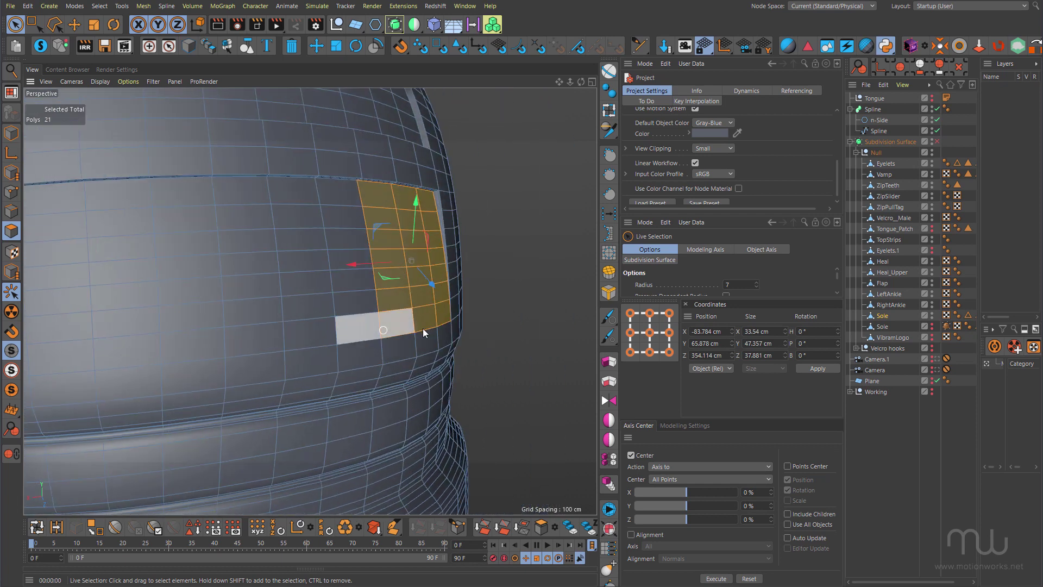
{"action": "left_click_drag", "start_coordinate": [310, 301], "coordinate": [311, 331], "text": "alt"}
{"action": "right_click_drag", "start_coordinate": [344, 321], "coordinate": [296, 325], "text": "alt"}
{"action": "left_click_drag", "start_coordinate": [296, 325], "coordinate": [155, 260], "text": "alt"}
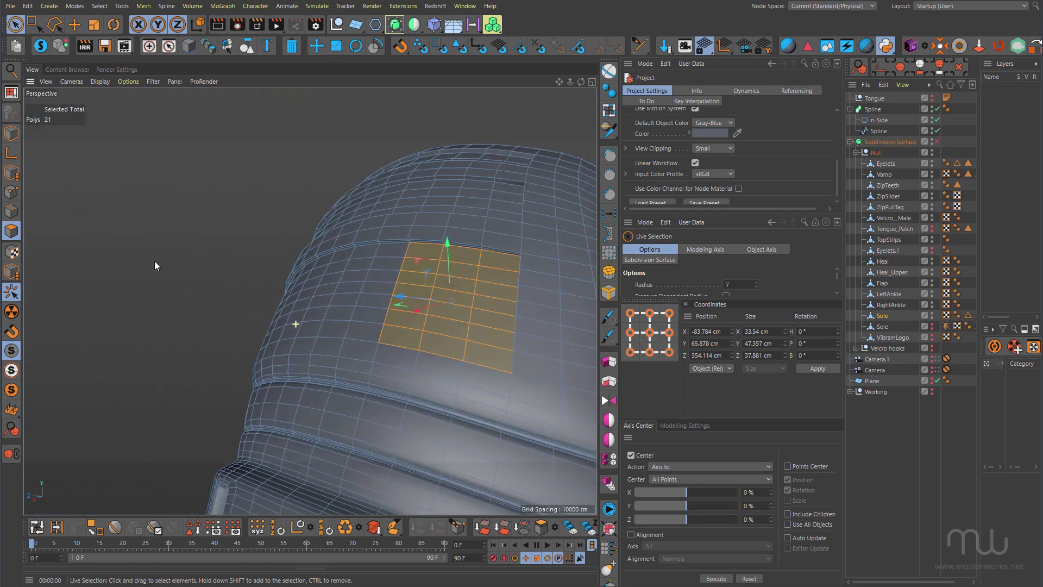
{"action": "left_click_drag", "start_coordinate": [330, 226], "coordinate": [431, 216], "text": "alt"}
{"action": "scroll", "coordinate": [424, 220], "scroll_direction": "up", "scroll_amount": 5}
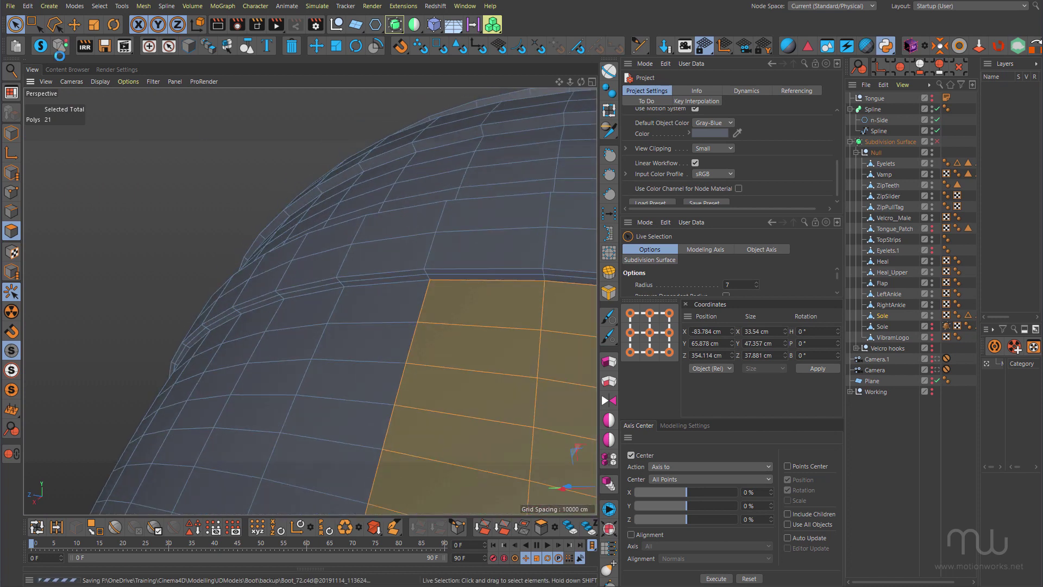
{"action": "left_click", "coordinate": [75, 24]}
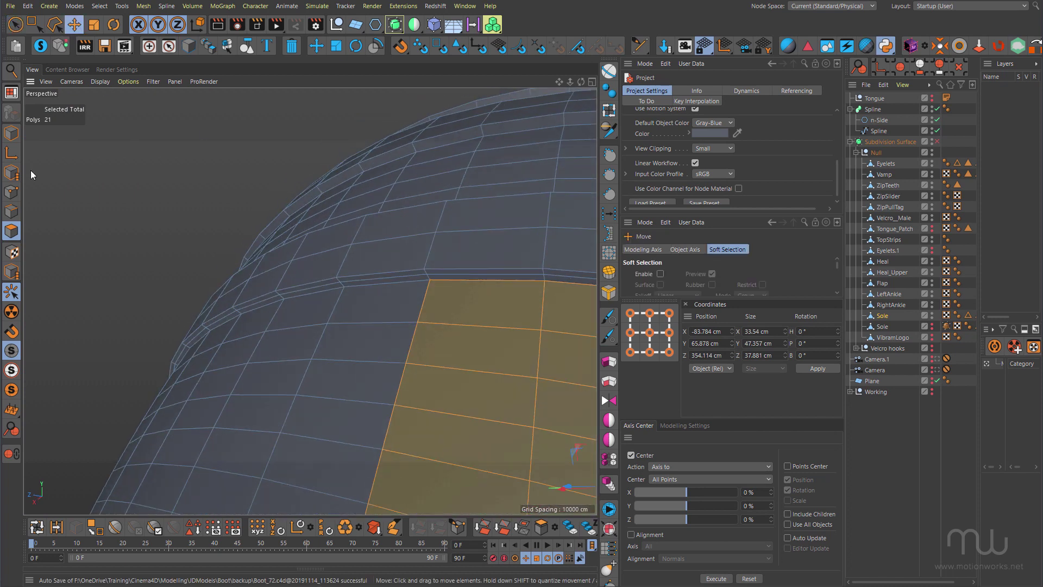
{"action": "left_click", "coordinate": [12, 211]}
{"action": "double_click", "coordinate": [363, 281]}
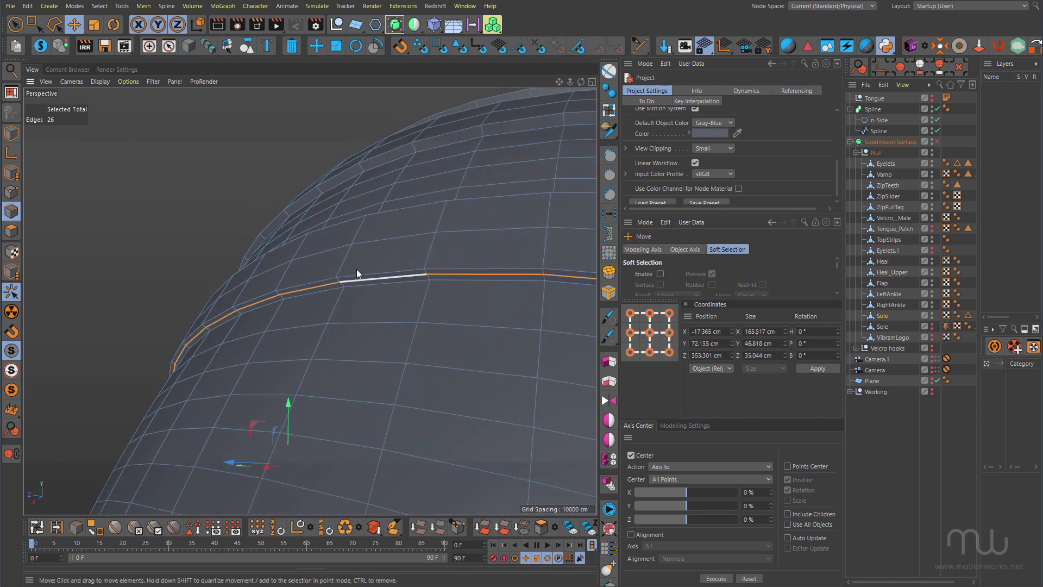
{"action": "left_click", "coordinate": [251, 176]}
Step: Turn on subdivision smoothing, test-render the toe cap, and review its recessed bands from both sides of the boot
{"action": "right_click_drag", "start_coordinate": [311, 266], "coordinate": [248, 271], "text": "alt"}
{"action": "left_click_drag", "start_coordinate": [292, 270], "coordinate": [291, 310], "text": "alt"}
{"action": "key", "text": "q"}
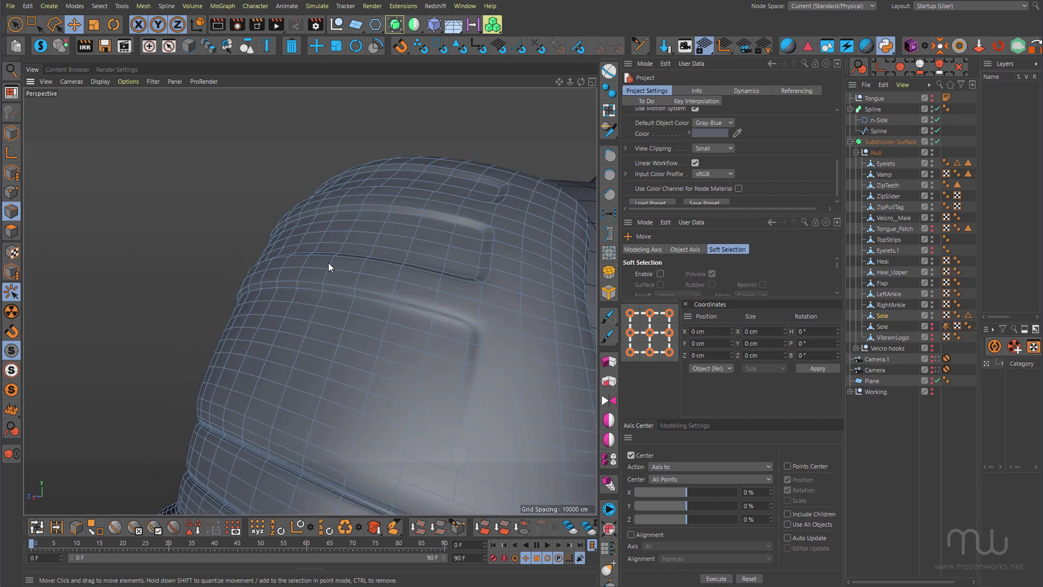
{"action": "right_click_drag", "start_coordinate": [329, 259], "coordinate": [262, 280], "text": "alt"}
{"action": "left_click_drag", "start_coordinate": [262, 281], "coordinate": [286, 315], "text": "alt"}
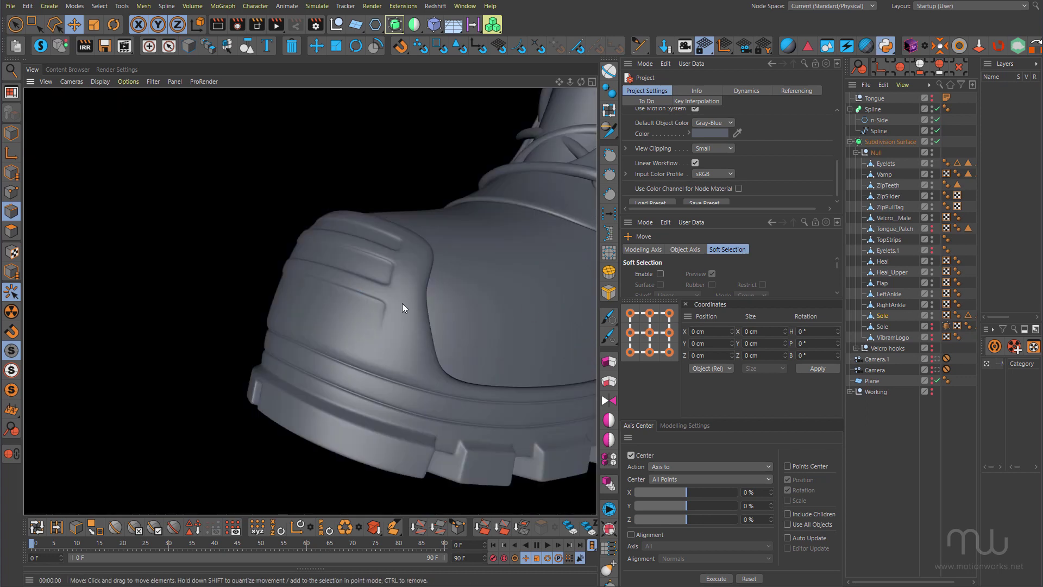
{"action": "left_click_drag", "start_coordinate": [402, 303], "coordinate": [488, 302], "text": "alt"}
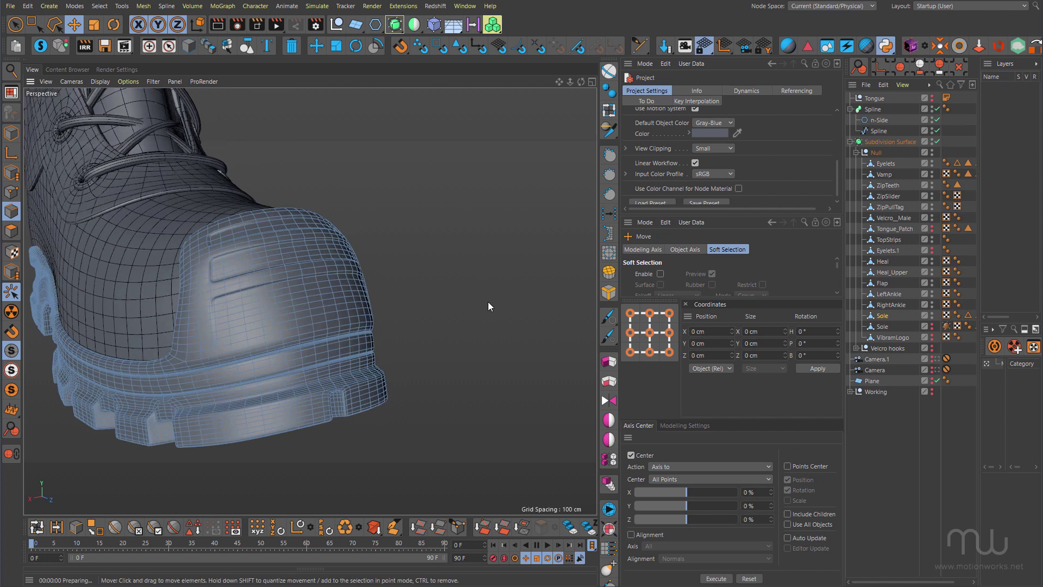